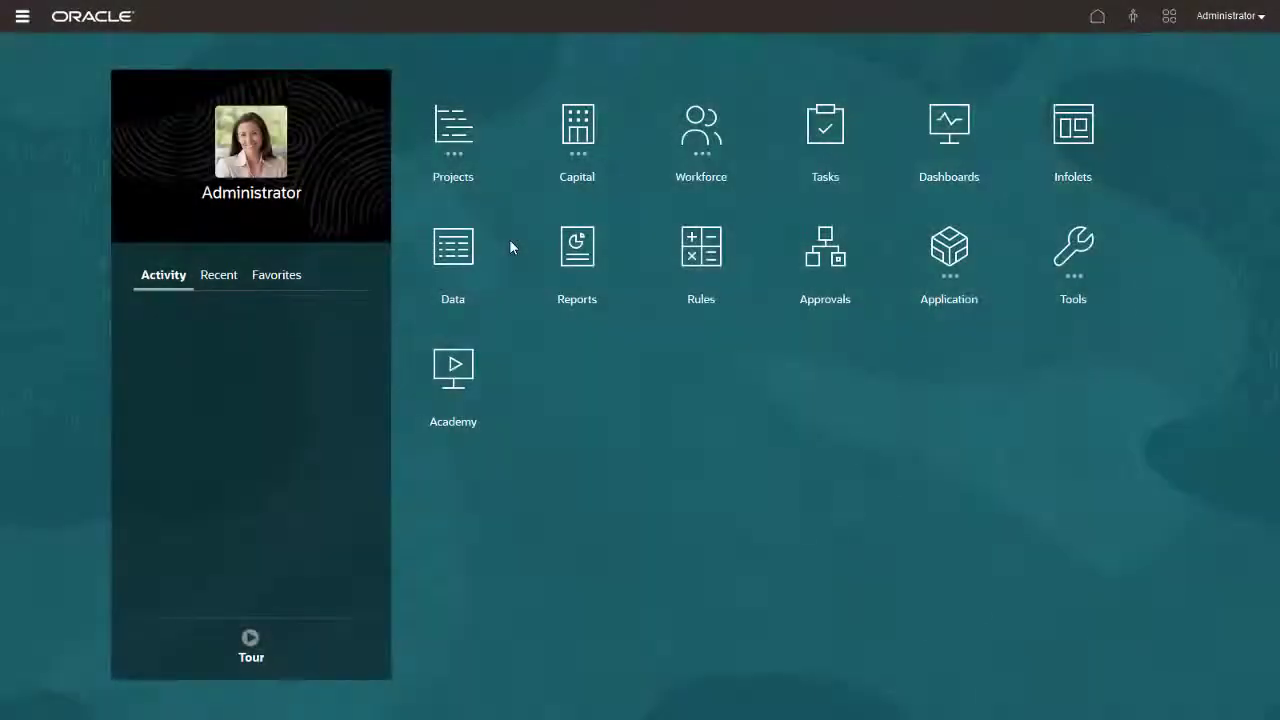
# - Go to the Indirect Projects Project Details list and start adding a new project
pyautogui.click(460, 155)
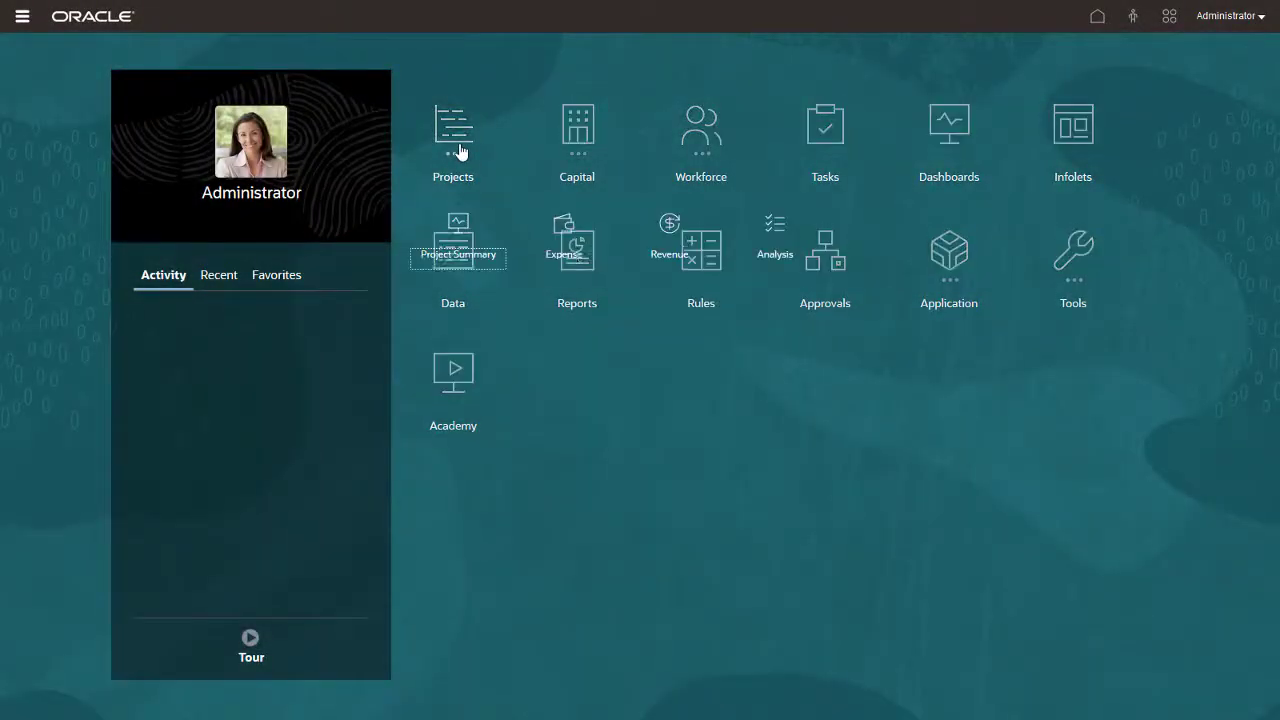
pyautogui.click(465, 228)
pyautogui.click(19, 196)
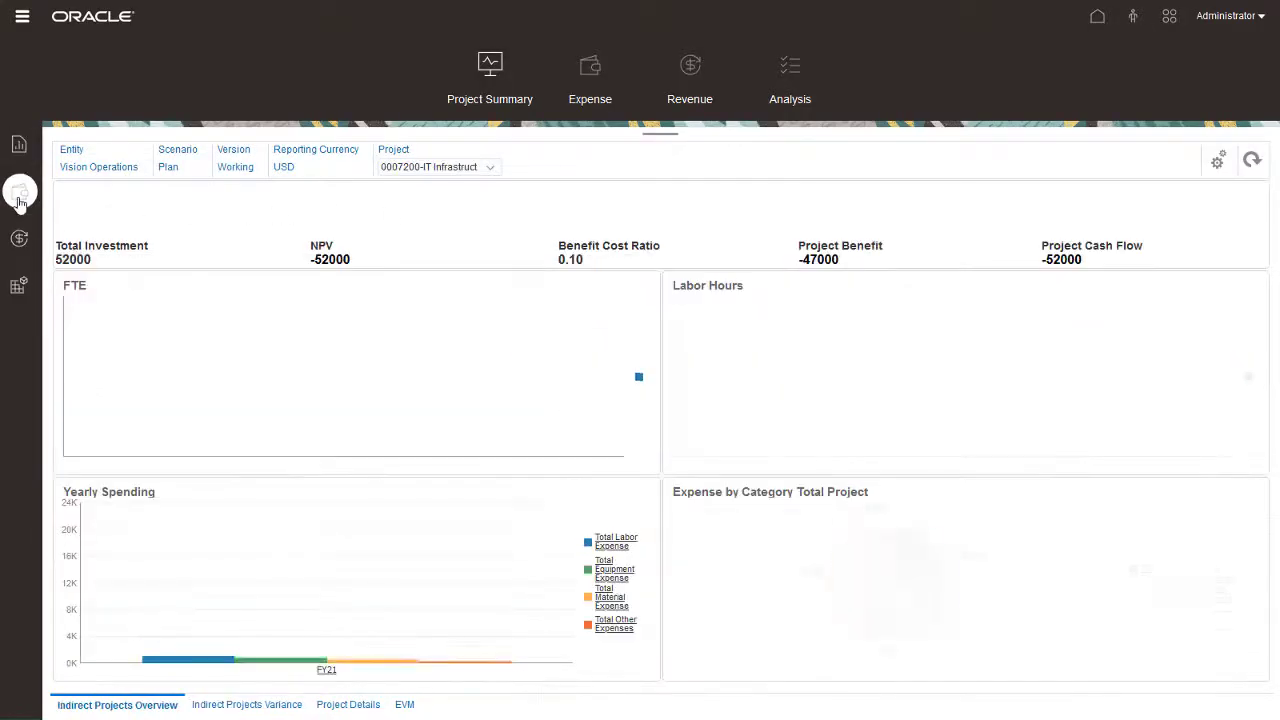
pyautogui.click(348, 705)
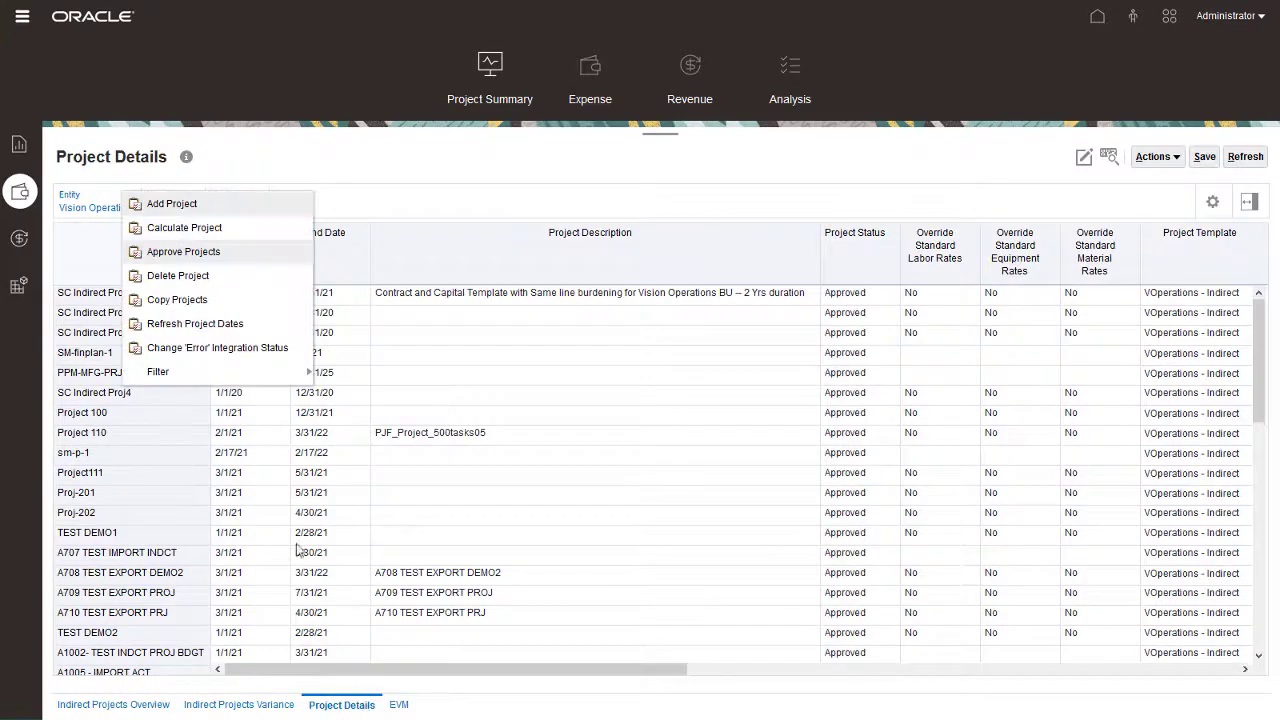
pyautogui.click(170, 204)
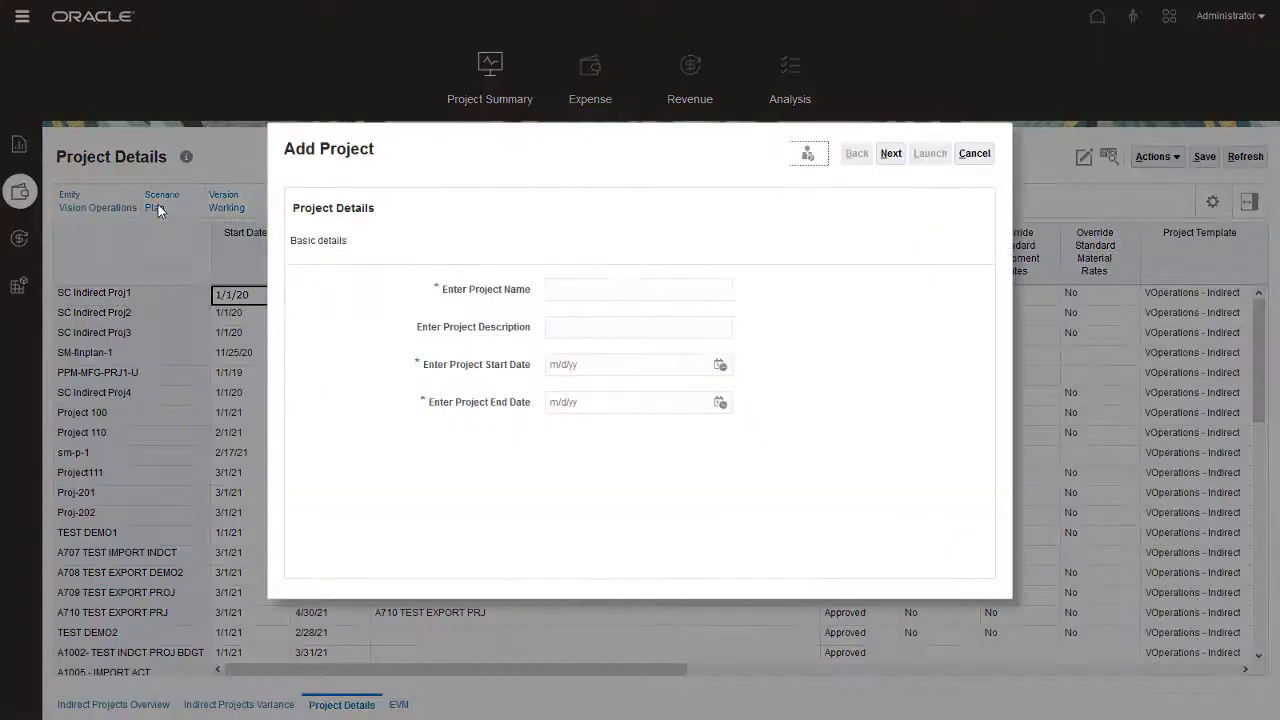
# - Enter 00009-Web Development, description Web Development, dates 1/1/20 to 12/31/21, and continue
pyautogui.write('00009-Web Development')
pyautogui.press('Tab')
pyautogui.write('Web Development')
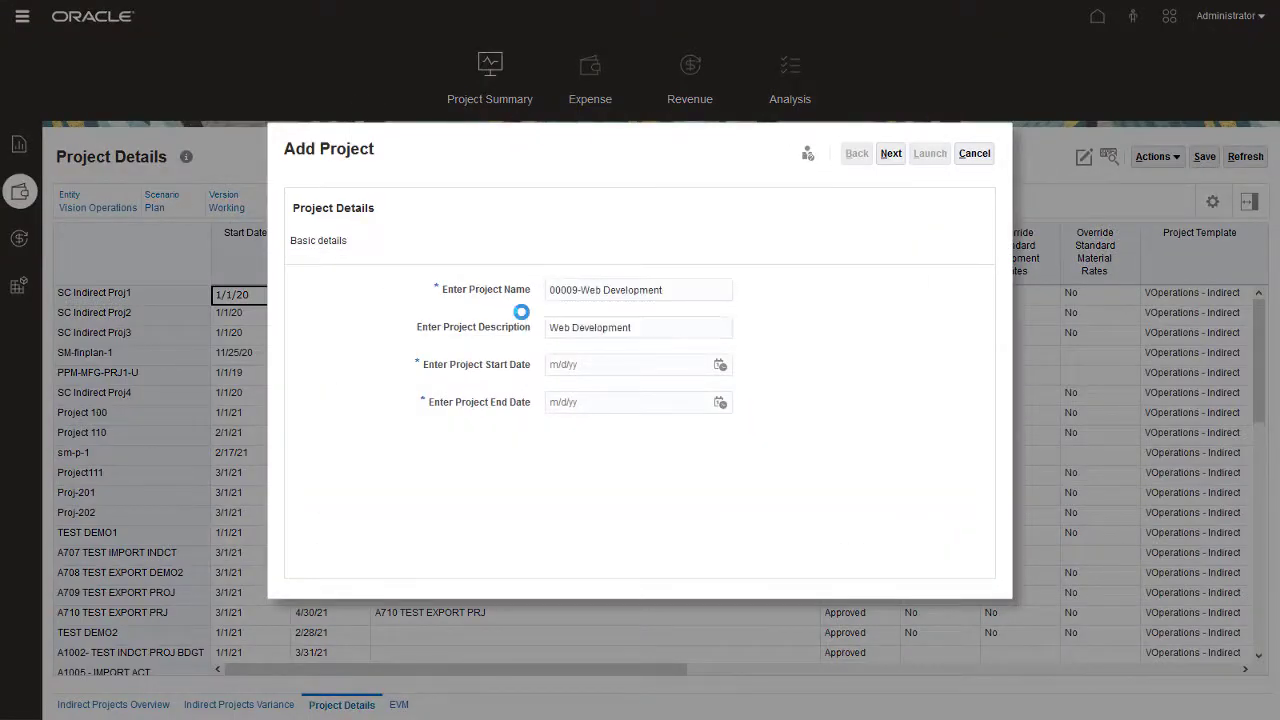
pyautogui.click(551, 364)
pyautogui.write('1/1/20')
pyautogui.press('Tab')
pyautogui.write('12/31/21')
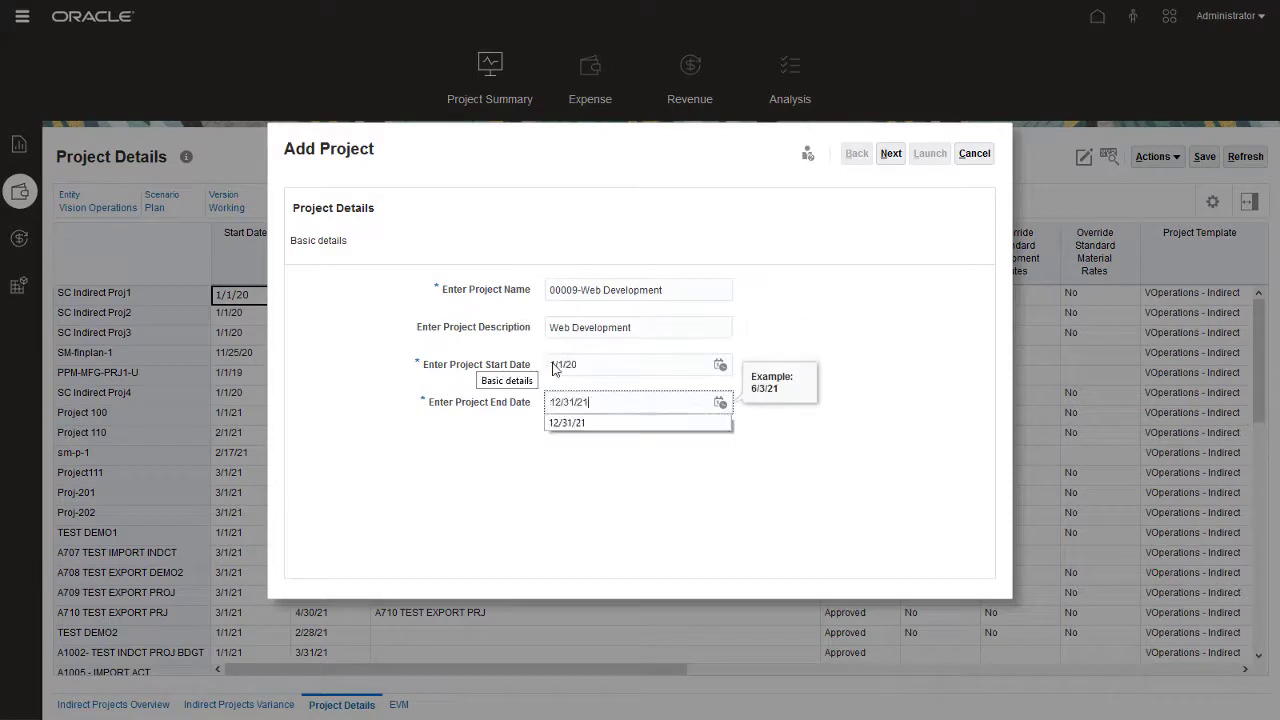
pyautogui.click(891, 155)
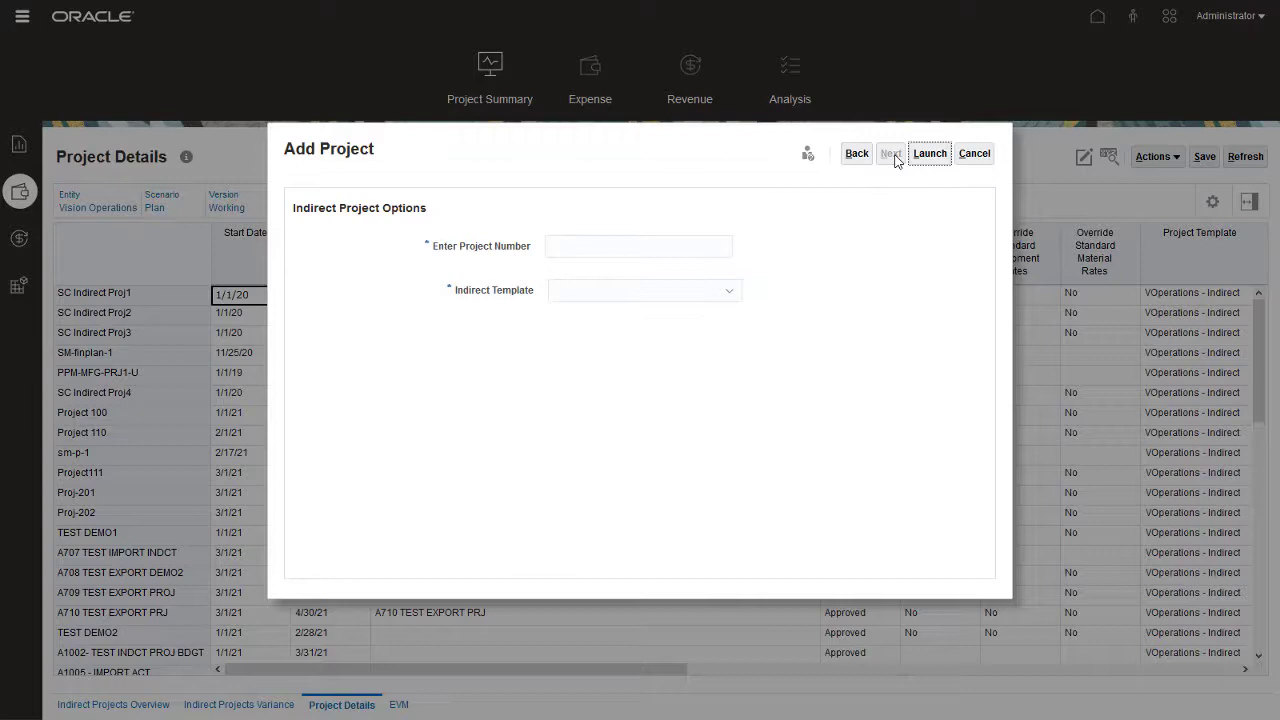
# - Give the project number 00009 and the VOperations - Indirect template, then launch it
pyautogui.click(551, 244)
pyautogui.write('00009')
pyautogui.press('Tab')
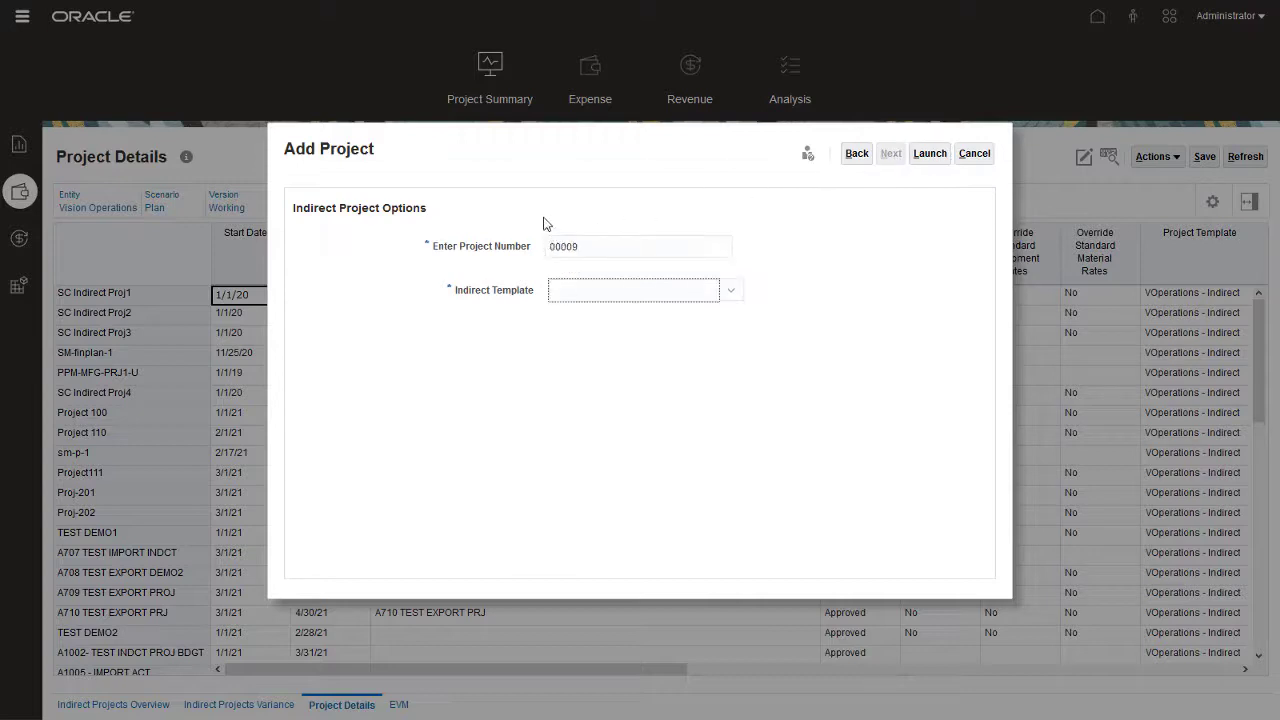
pyautogui.click(726, 300)
pyautogui.click(706, 403)
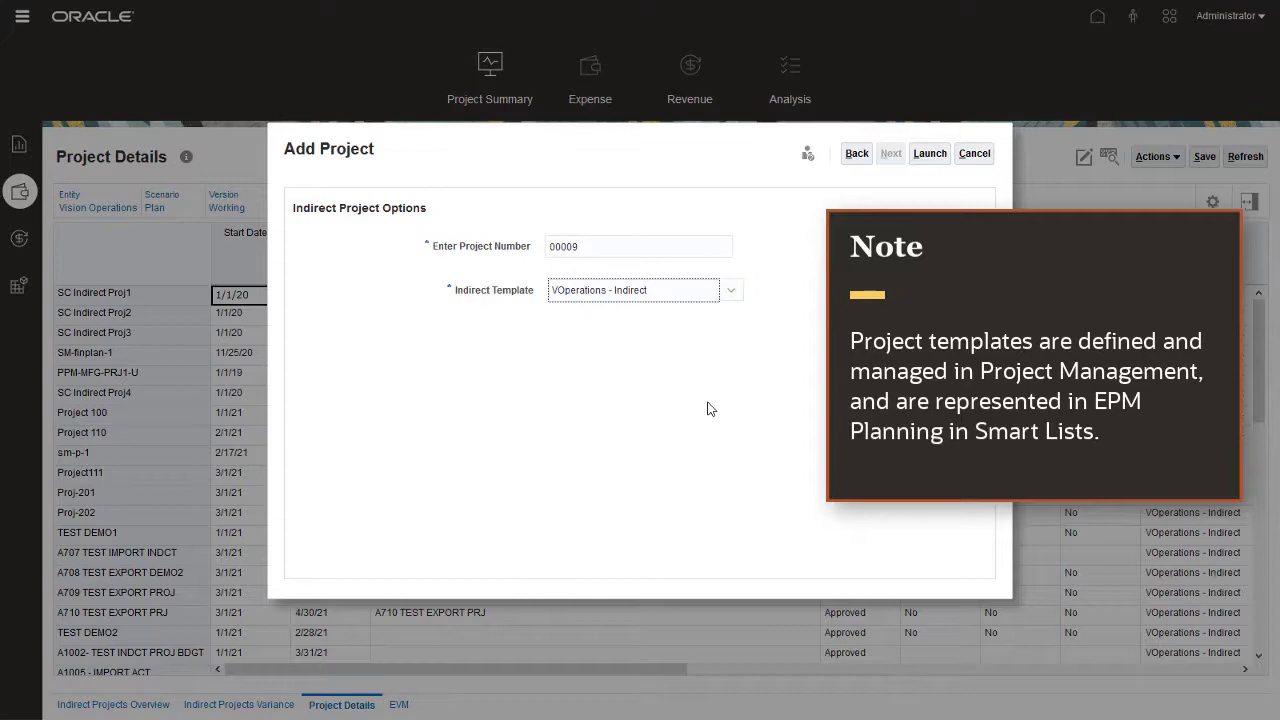
pyautogui.click(929, 156)
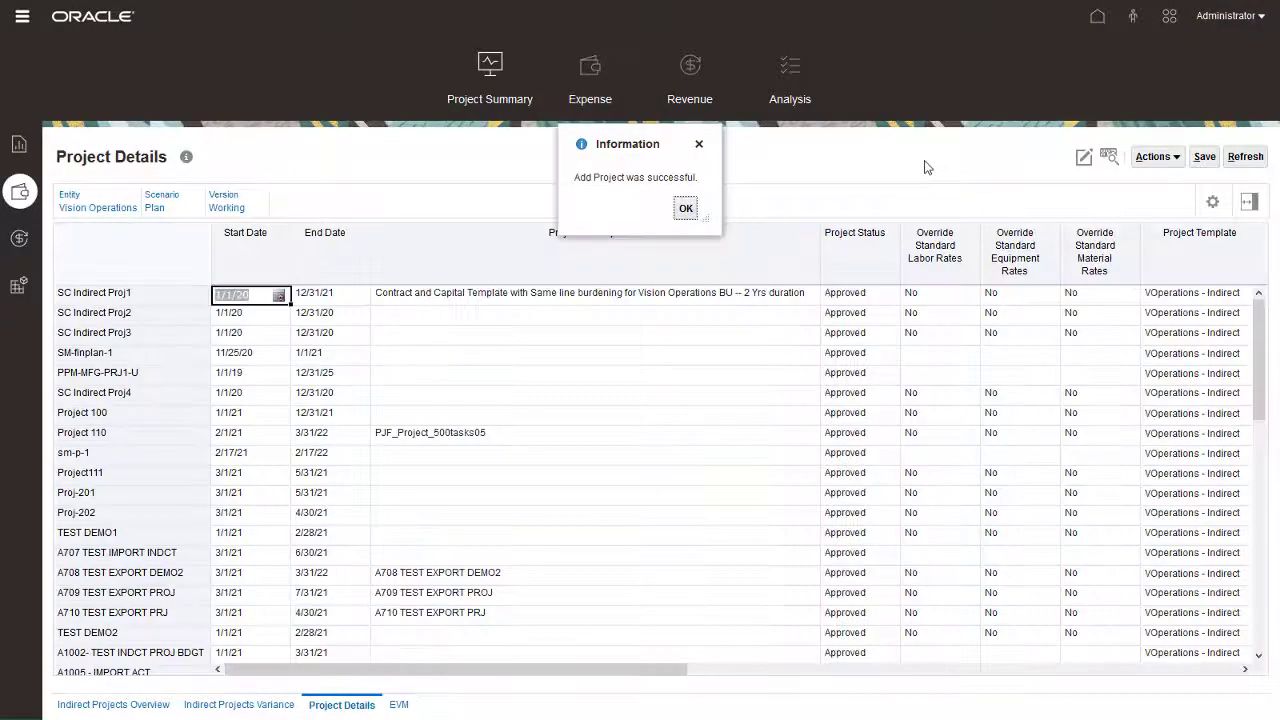
# - Find 00009-Web Development at the bottom of Project Details and narrow the Project Description column
pyautogui.click(686, 208)
pyautogui.moveTo(1259, 355); pyautogui.dragTo(1275, 543)
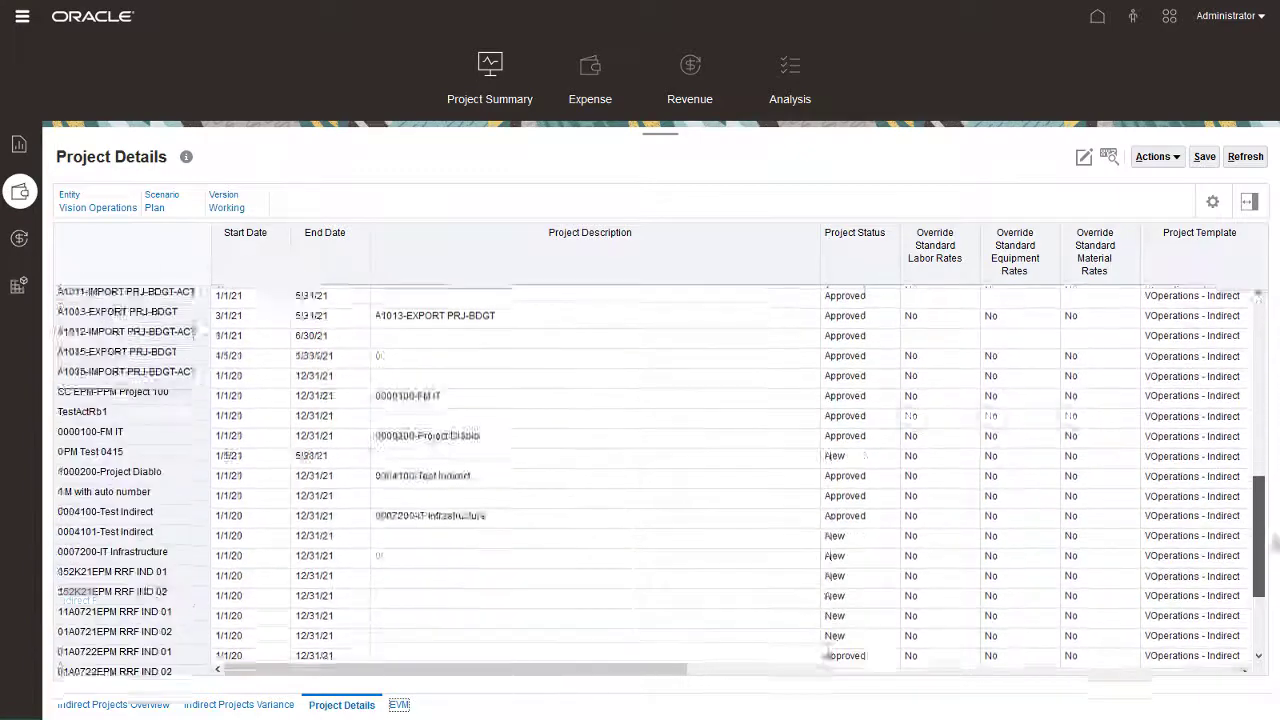
pyautogui.moveTo(820, 258); pyautogui.dragTo(537, 271)
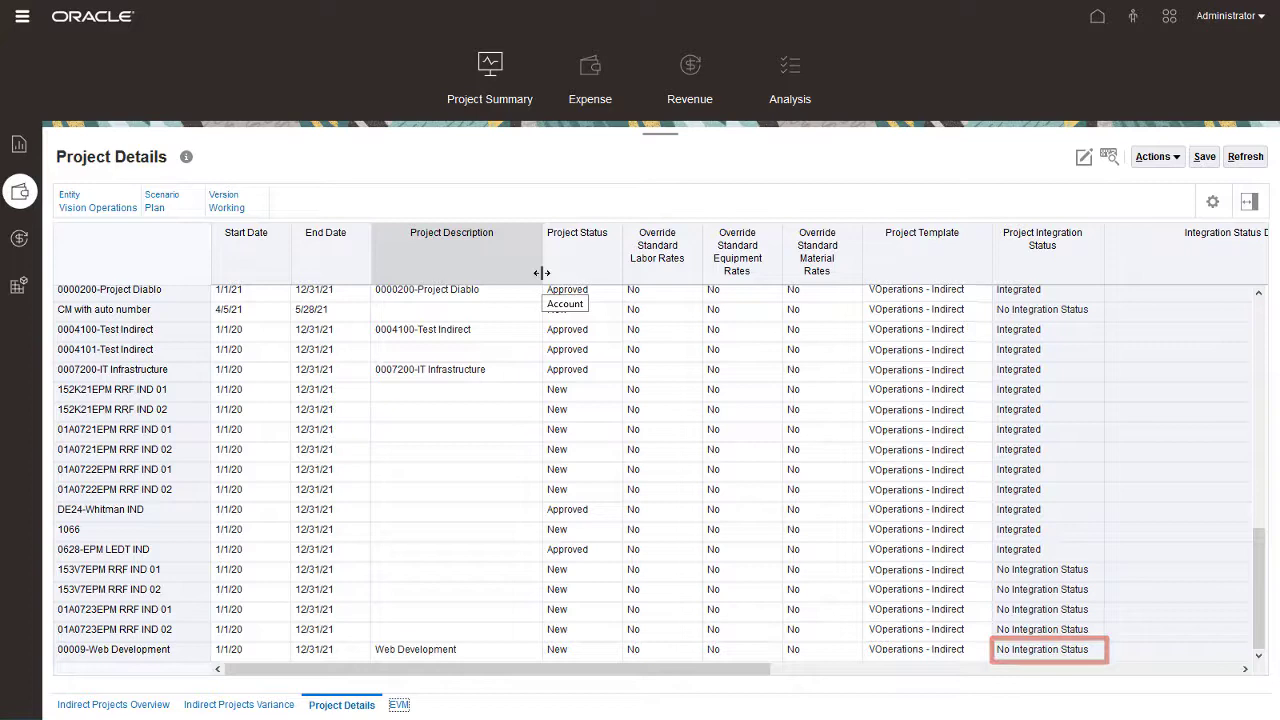
pyautogui.click(583, 77)
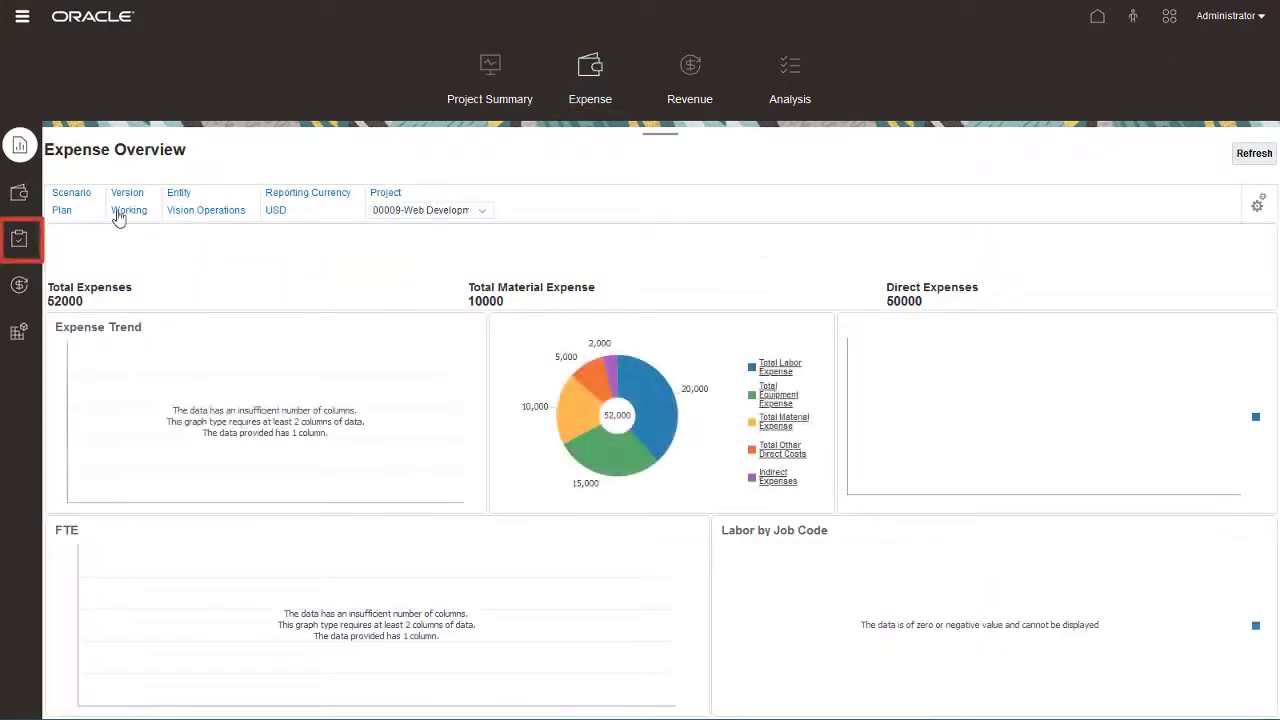
# - Switch the Expense Direct Entry form to project 00009-Web Development
pyautogui.click(19, 239)
pyautogui.click(366, 209)
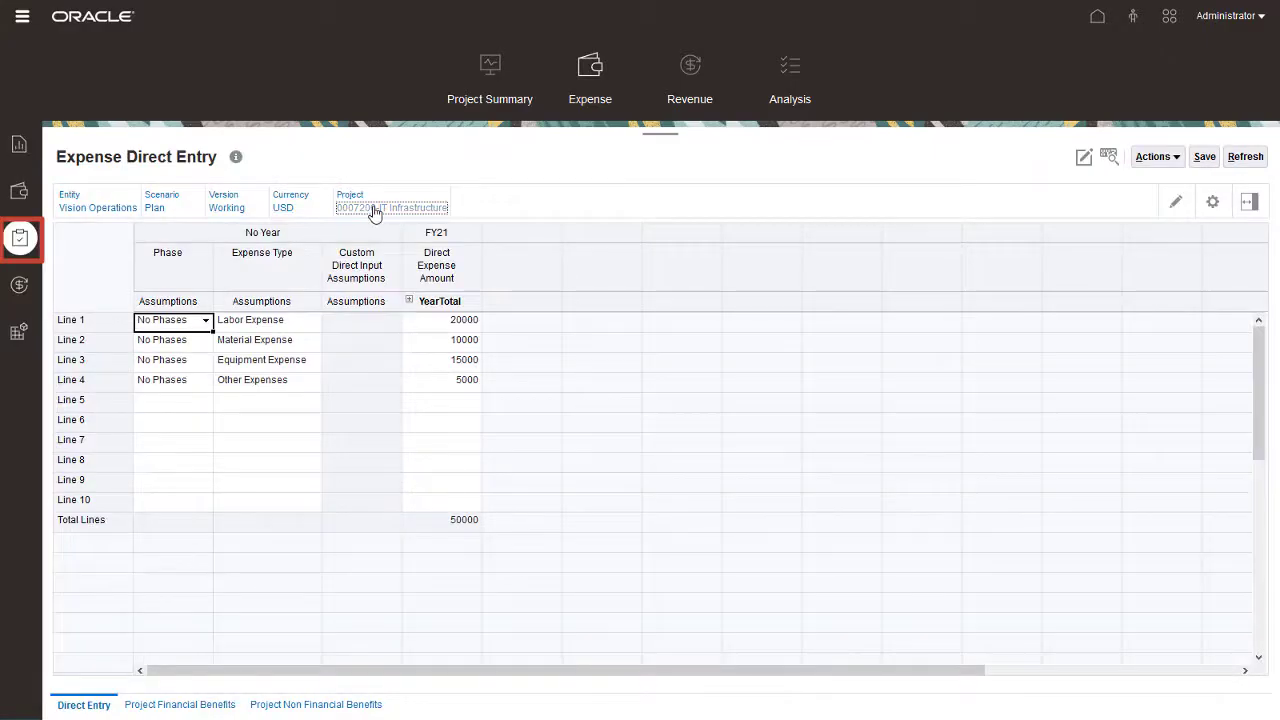
pyautogui.click(380, 232)
pyautogui.write('00009')
pyautogui.press('Return')
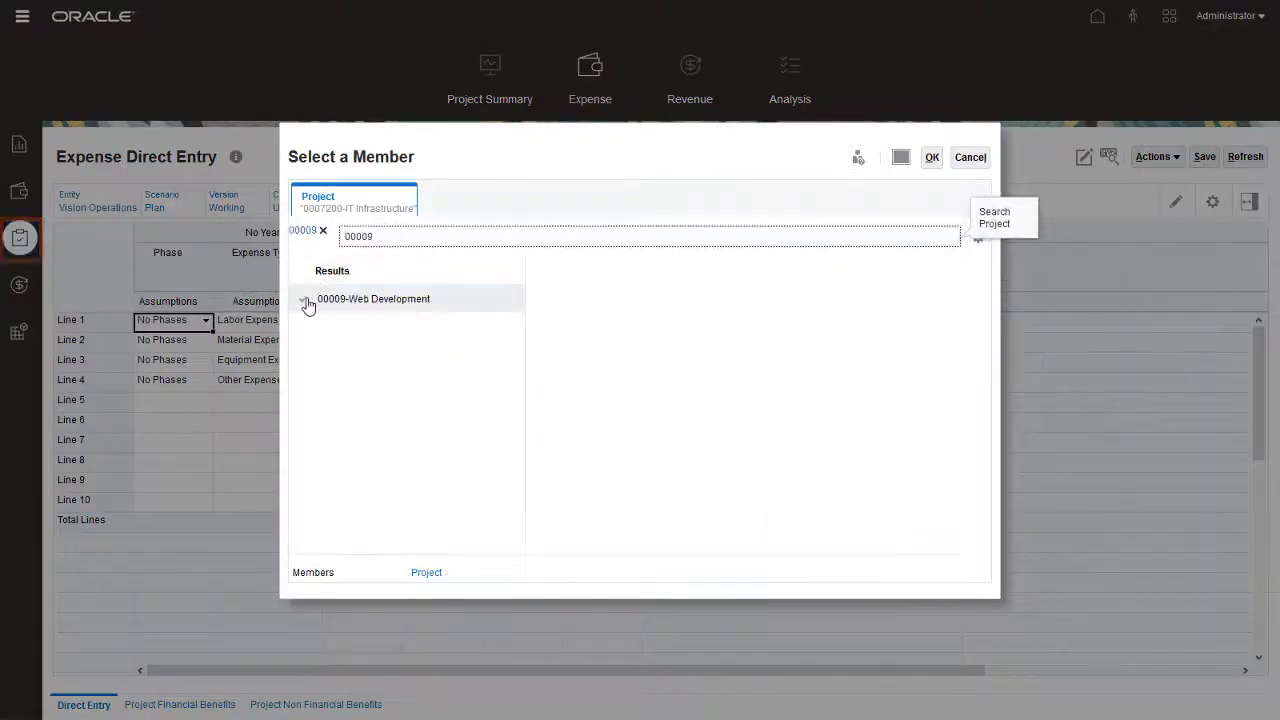
pyautogui.click(306, 300)
pyautogui.click(931, 160)
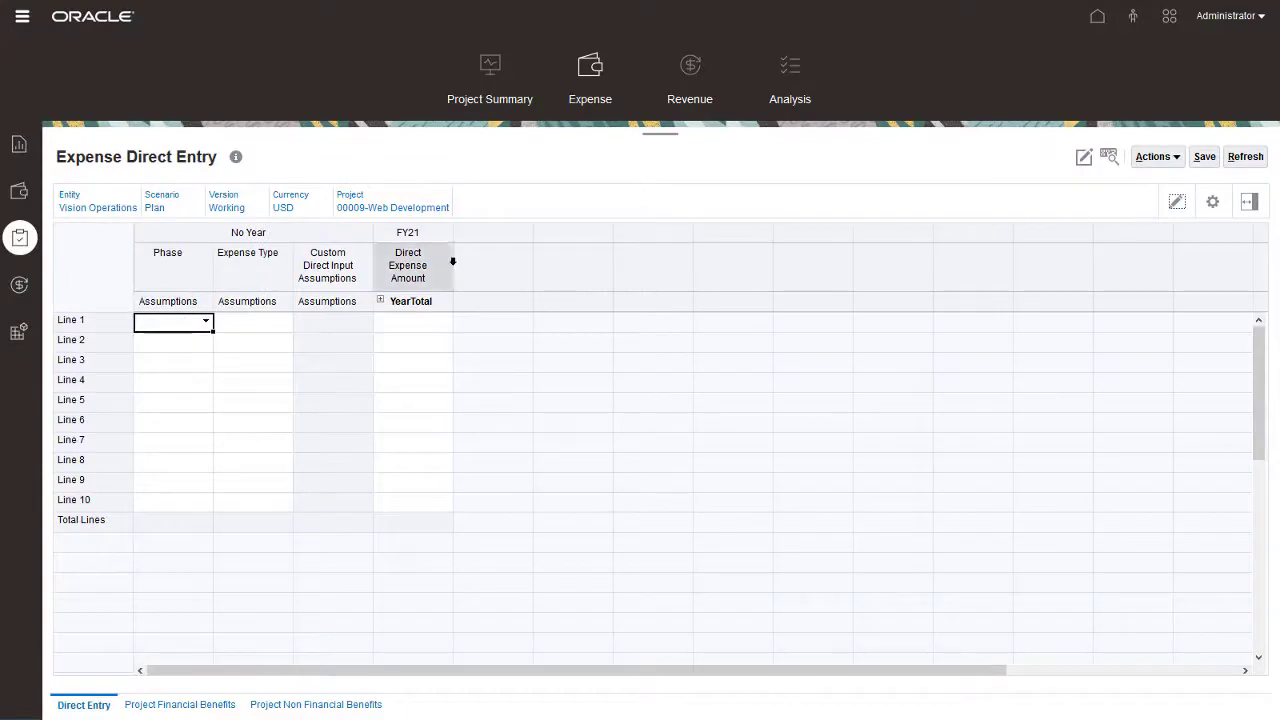
# - Set Line 1 to Labor Expense with an amount of 20000
pyautogui.click(282, 326)
pyautogui.click(286, 323)
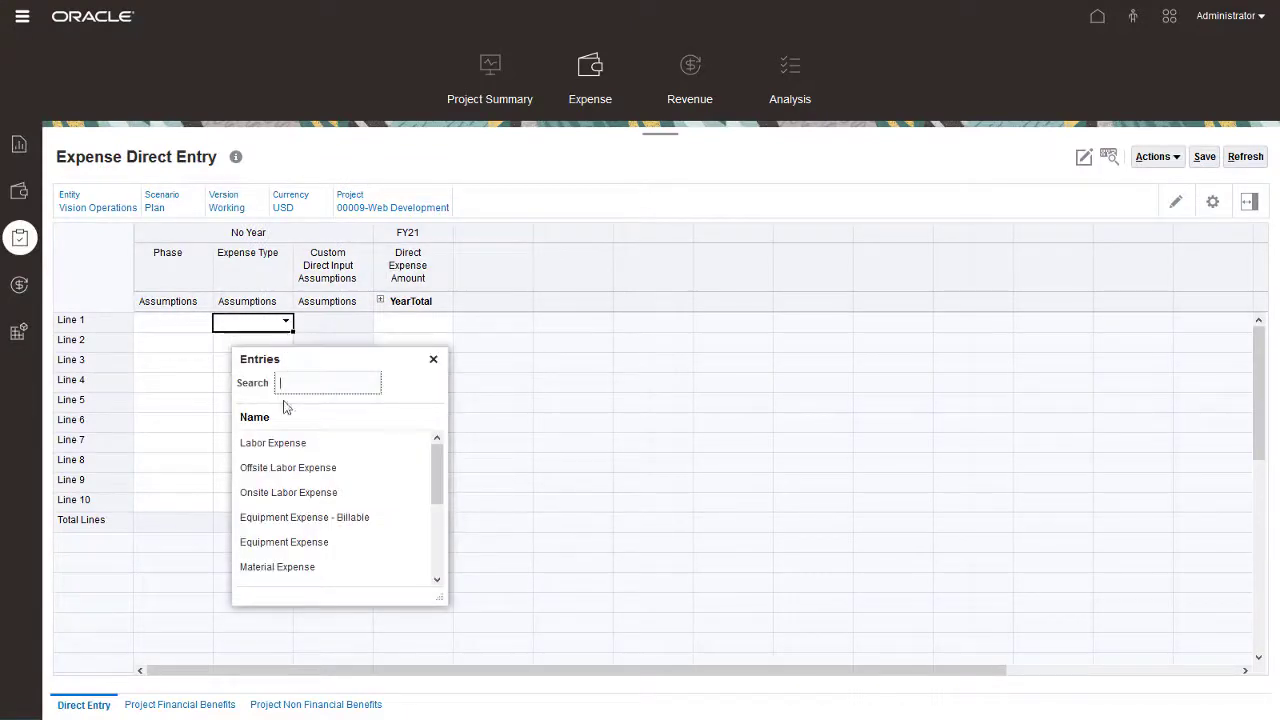
pyautogui.click(290, 442)
pyautogui.click(389, 327)
pyautogui.write('20k')
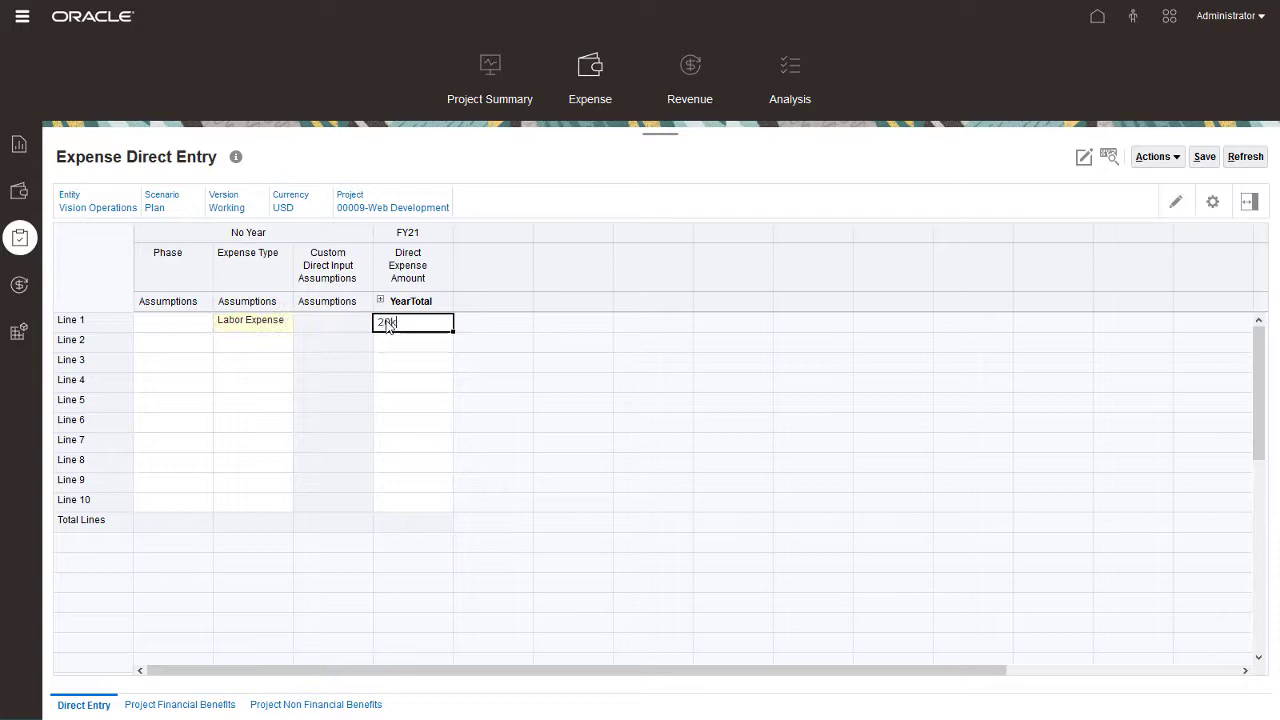
pyautogui.press('Return')
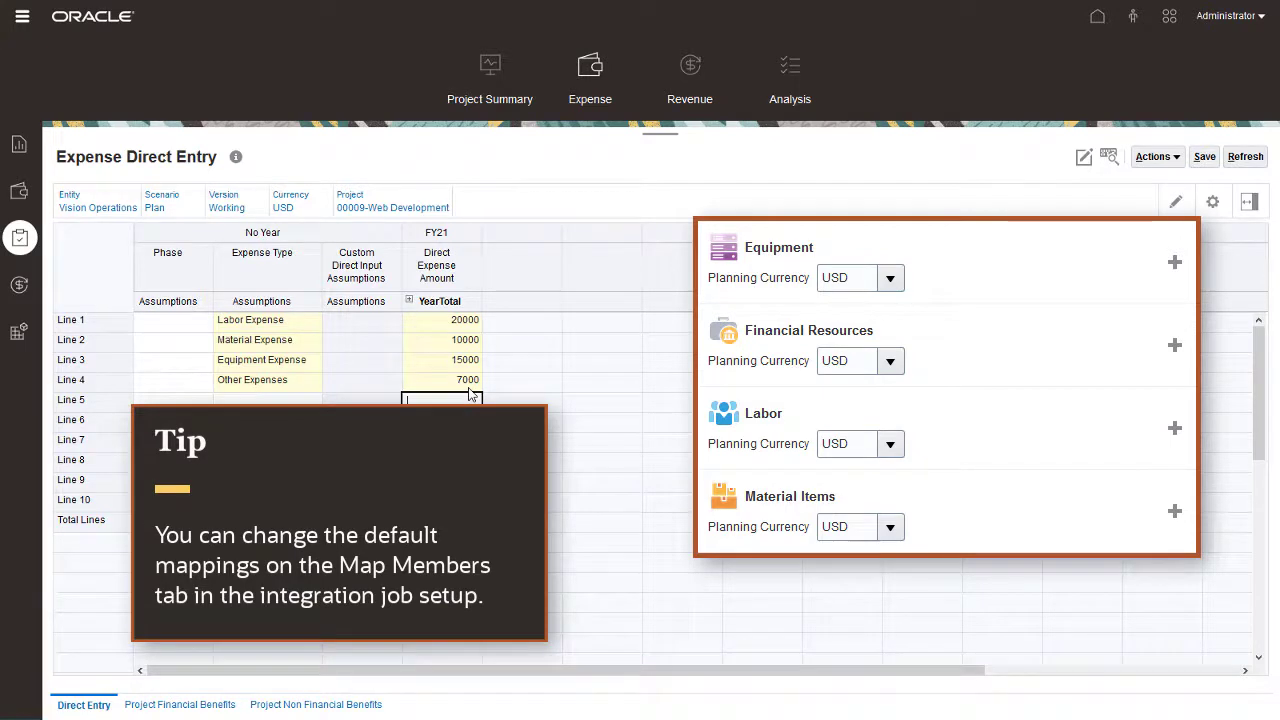
# - Save the expense lines and run Calculate Expenses on the Direct Expense Amount column
pyautogui.click(1205, 157)
pyautogui.click(711, 228)
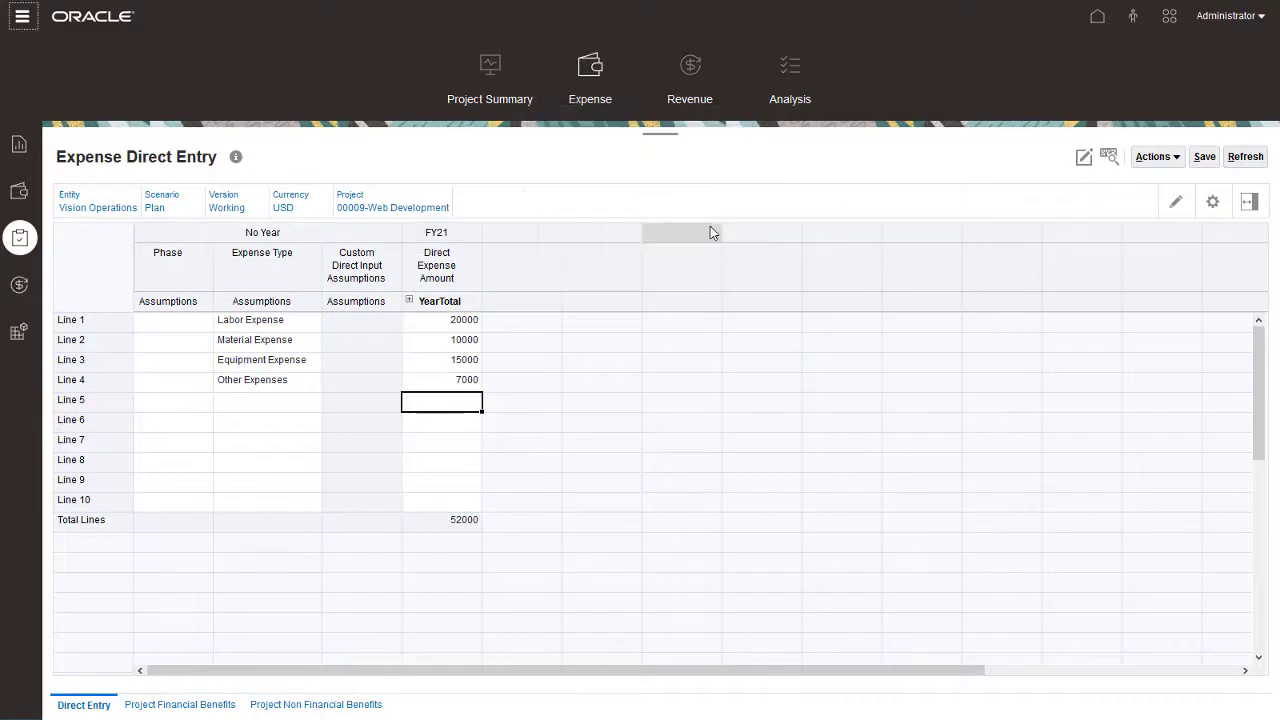
pyautogui.click(452, 265)
pyautogui.rightClick(455, 266)
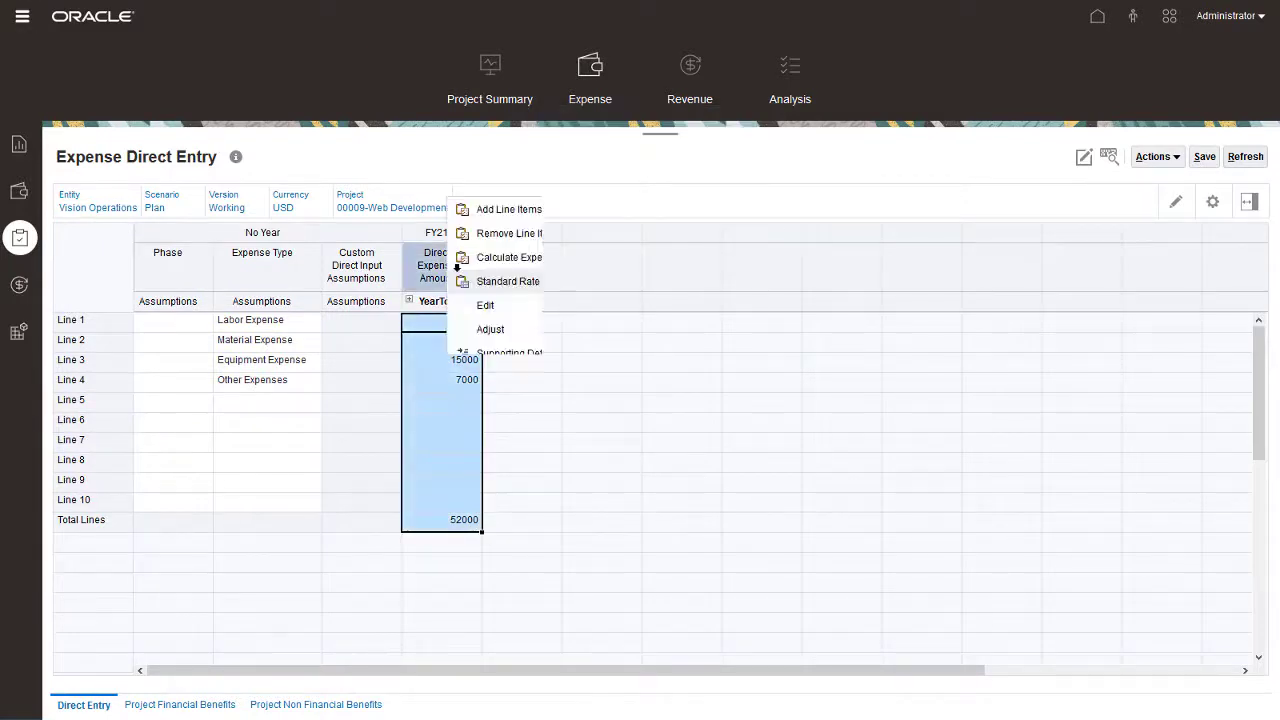
pyautogui.click(488, 264)
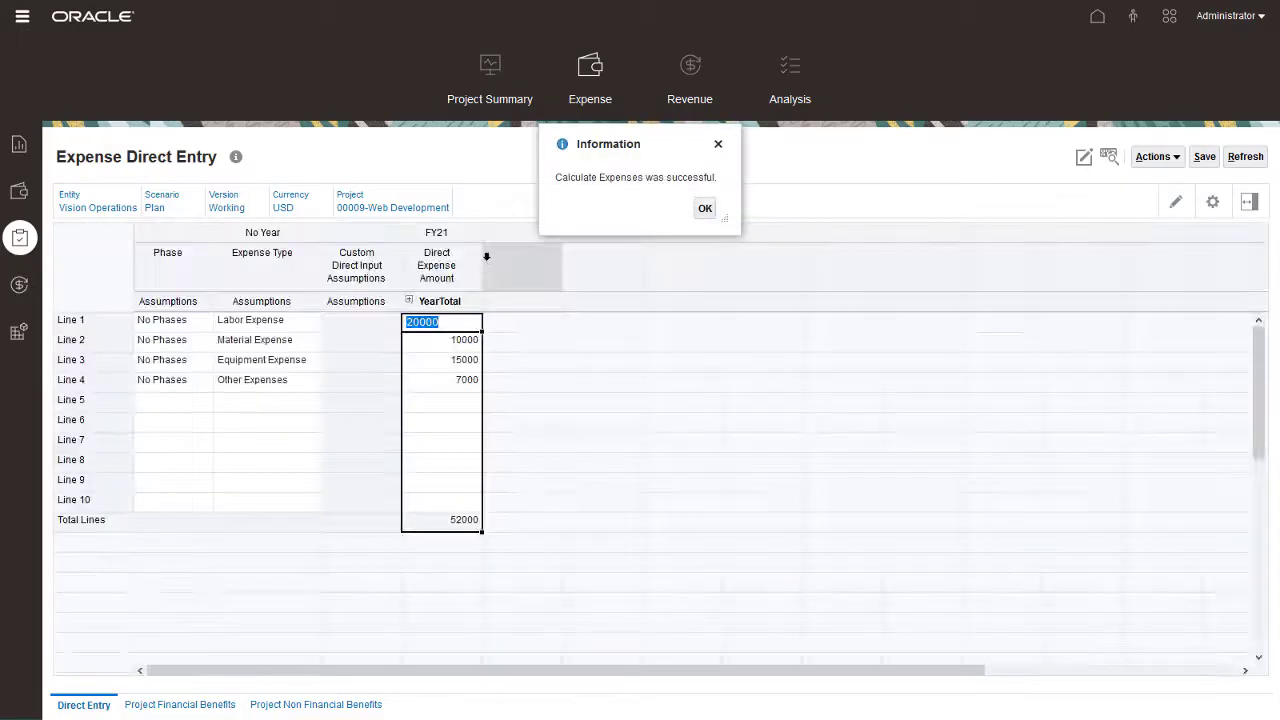
pyautogui.click(706, 209)
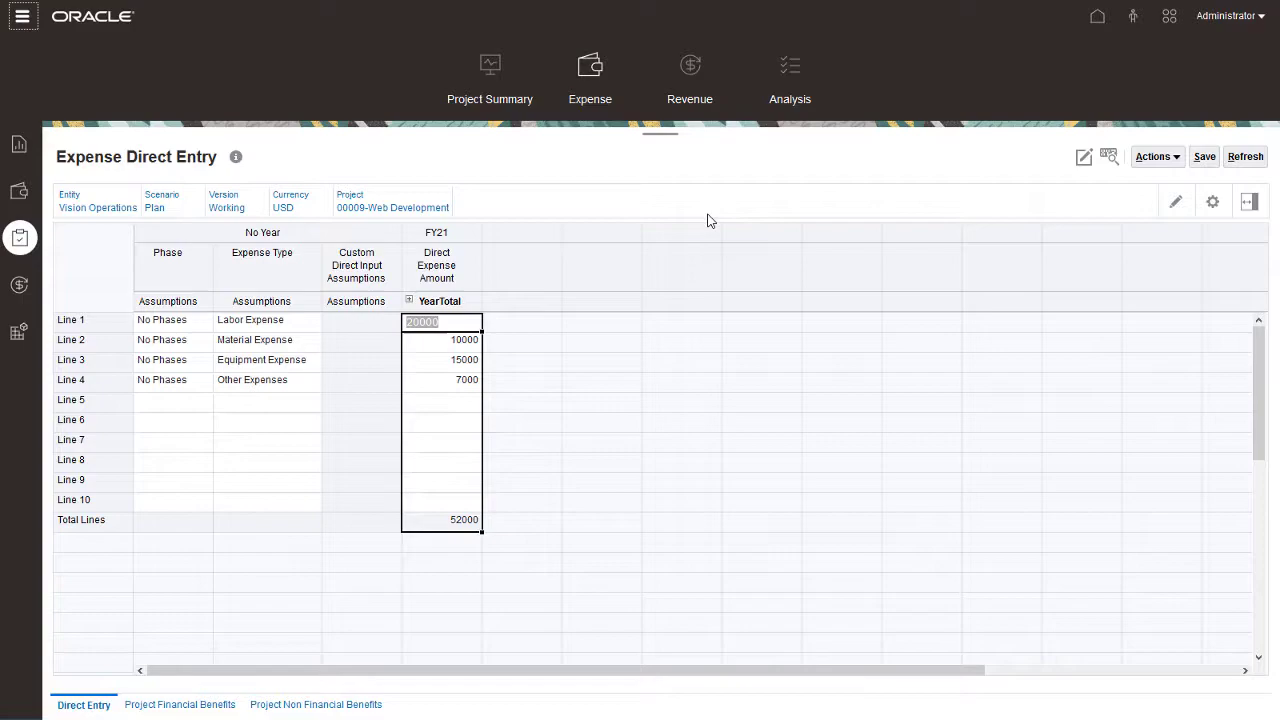
pyautogui.click(486, 70)
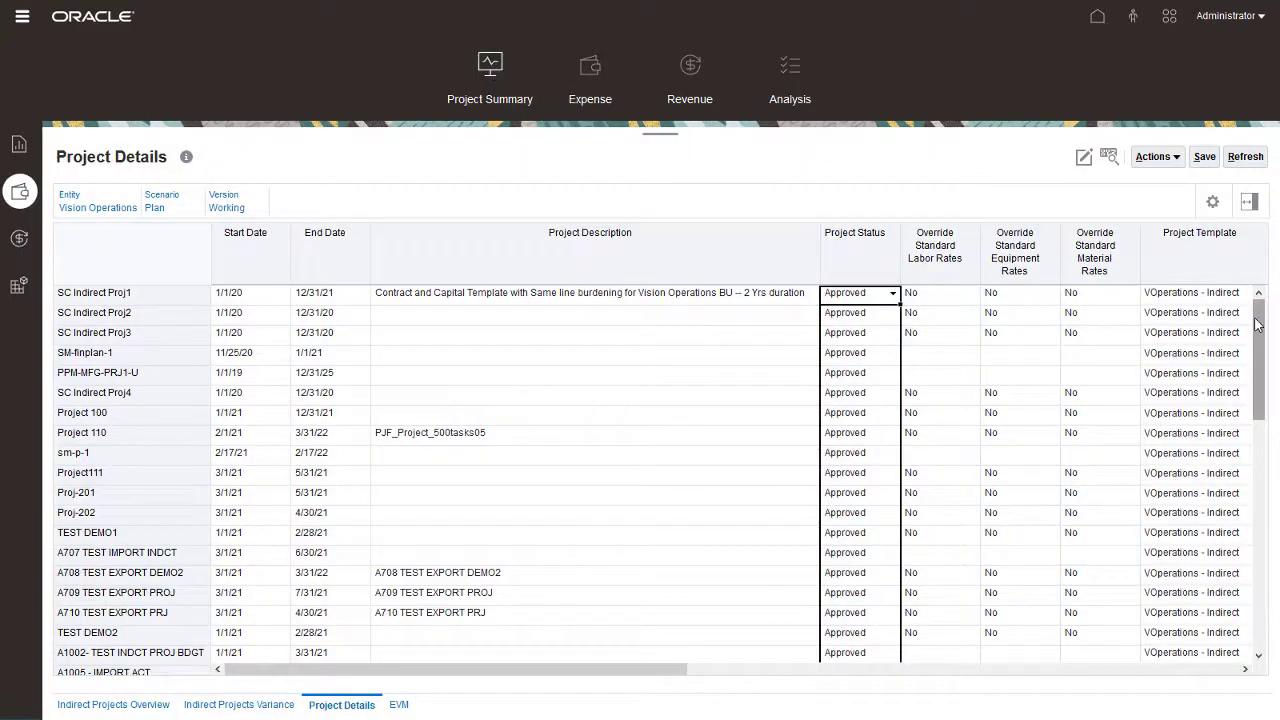
# - Approve project 00009-Web Development with Approve Projects and narrow the Project Description column
pyautogui.moveTo(1258, 323); pyautogui.dragTo(1262, 577)
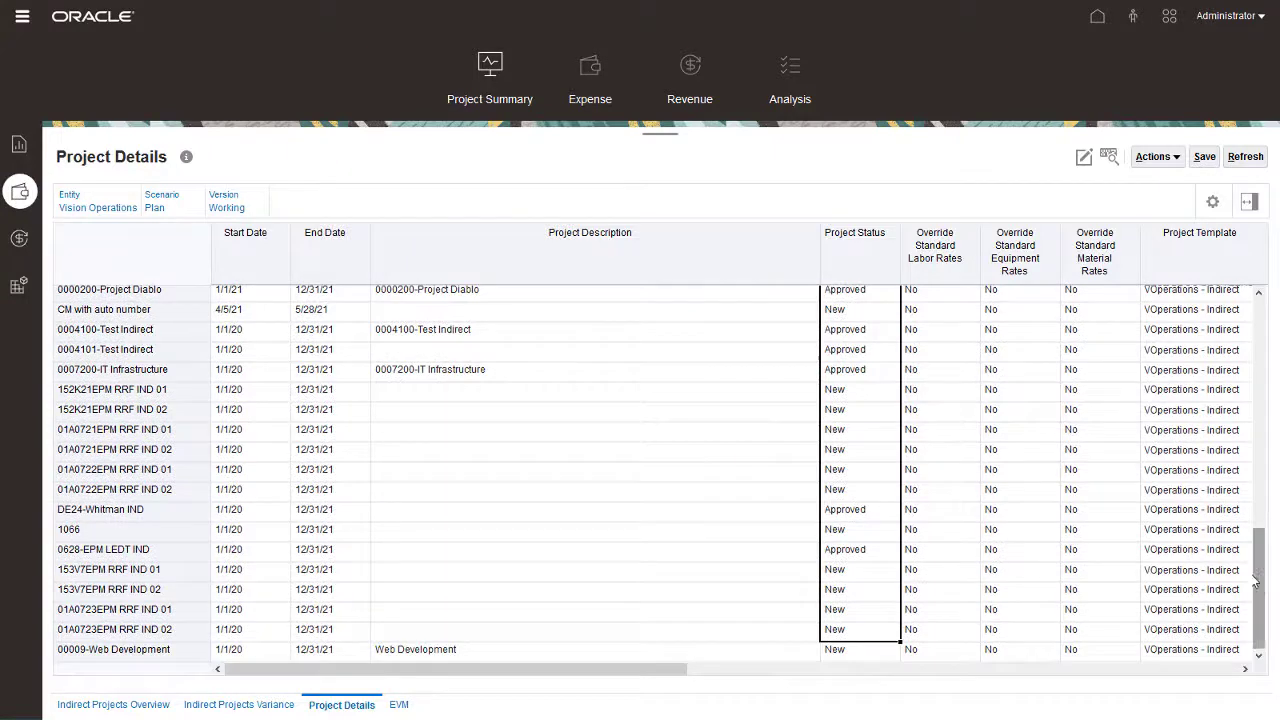
pyautogui.click(183, 651)
pyautogui.rightClick(180, 650)
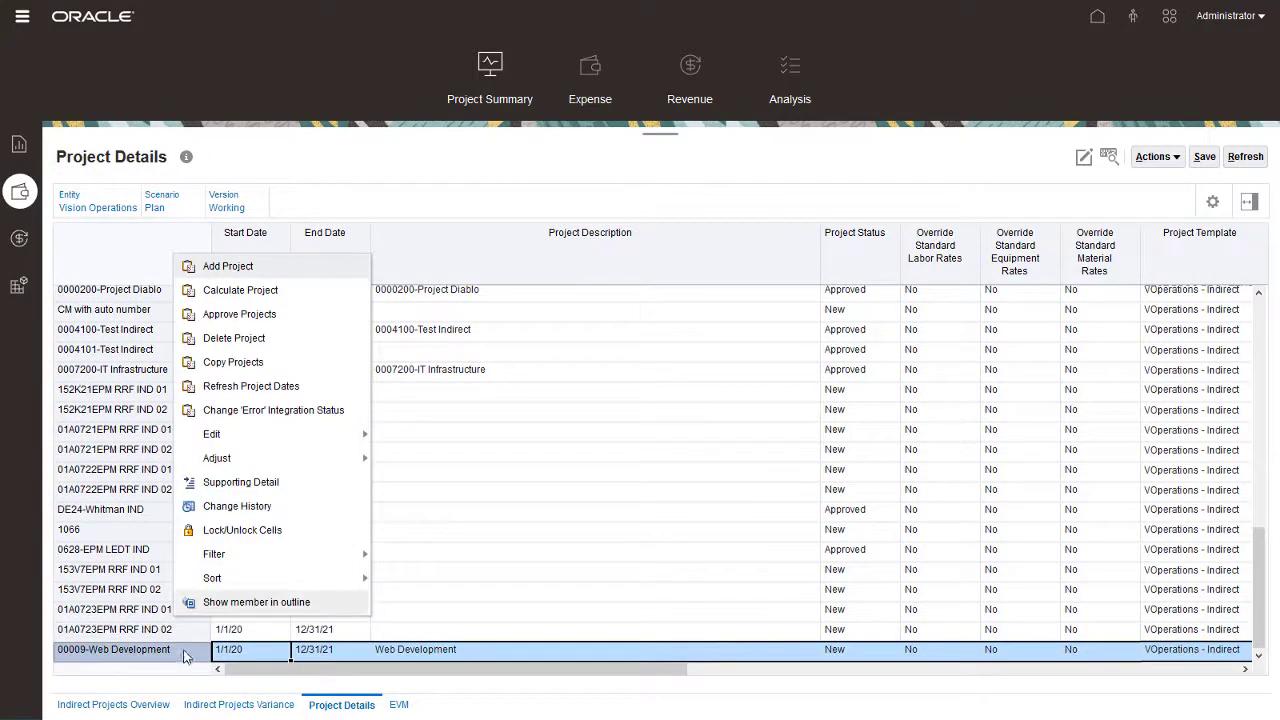
pyautogui.click(226, 318)
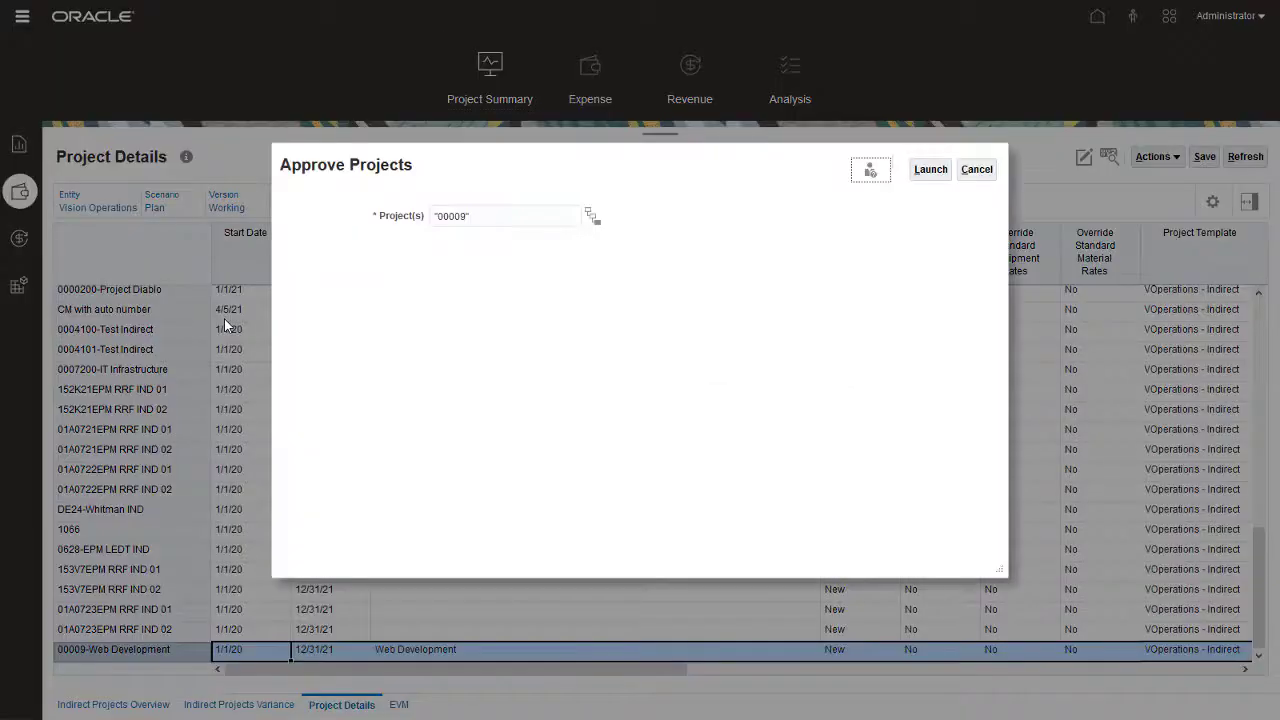
pyautogui.click(918, 175)
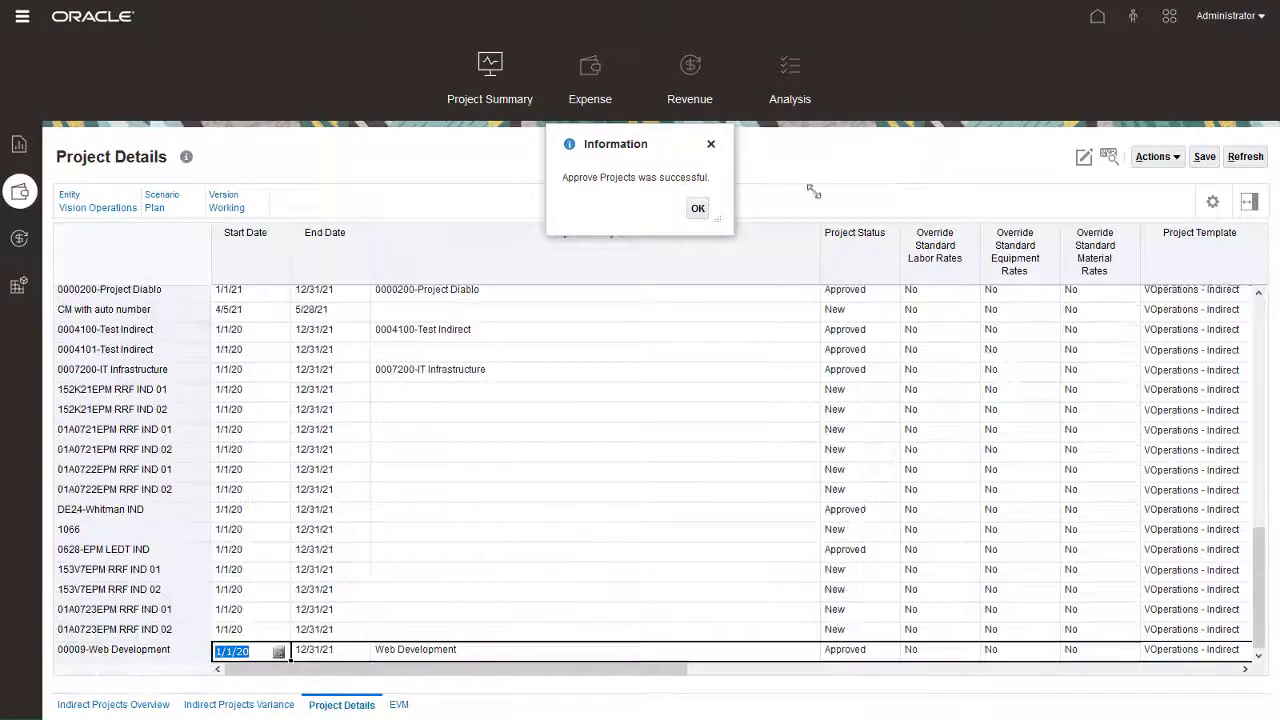
pyautogui.click(698, 208)
pyautogui.moveTo(811, 236); pyautogui.dragTo(578, 252)
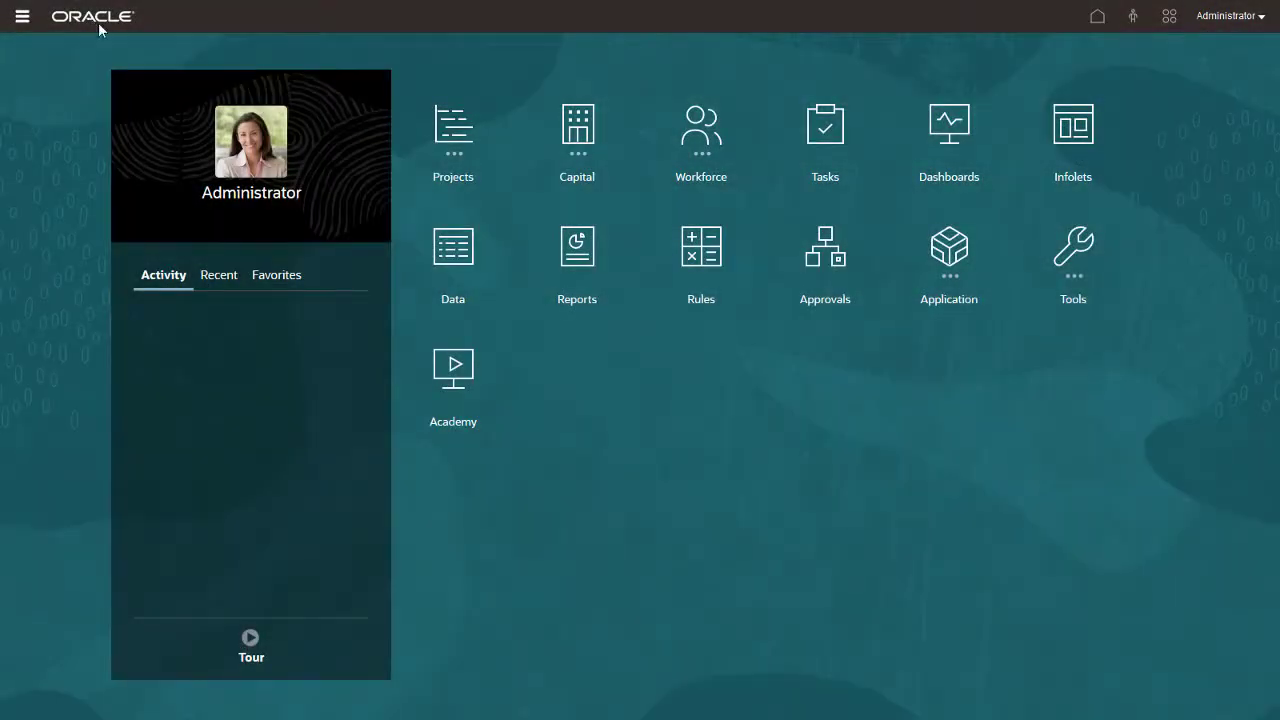
# - Open Data Exchange from the Application options
pyautogui.click(947, 262)
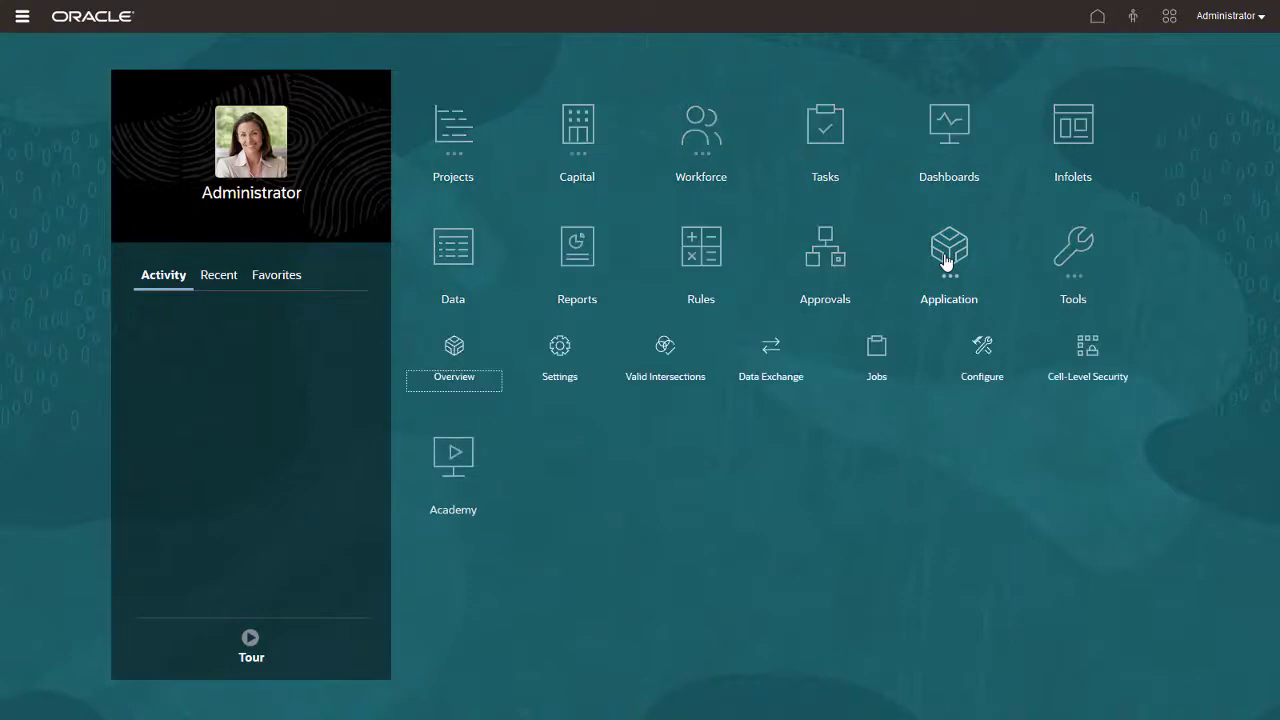
pyautogui.click(779, 352)
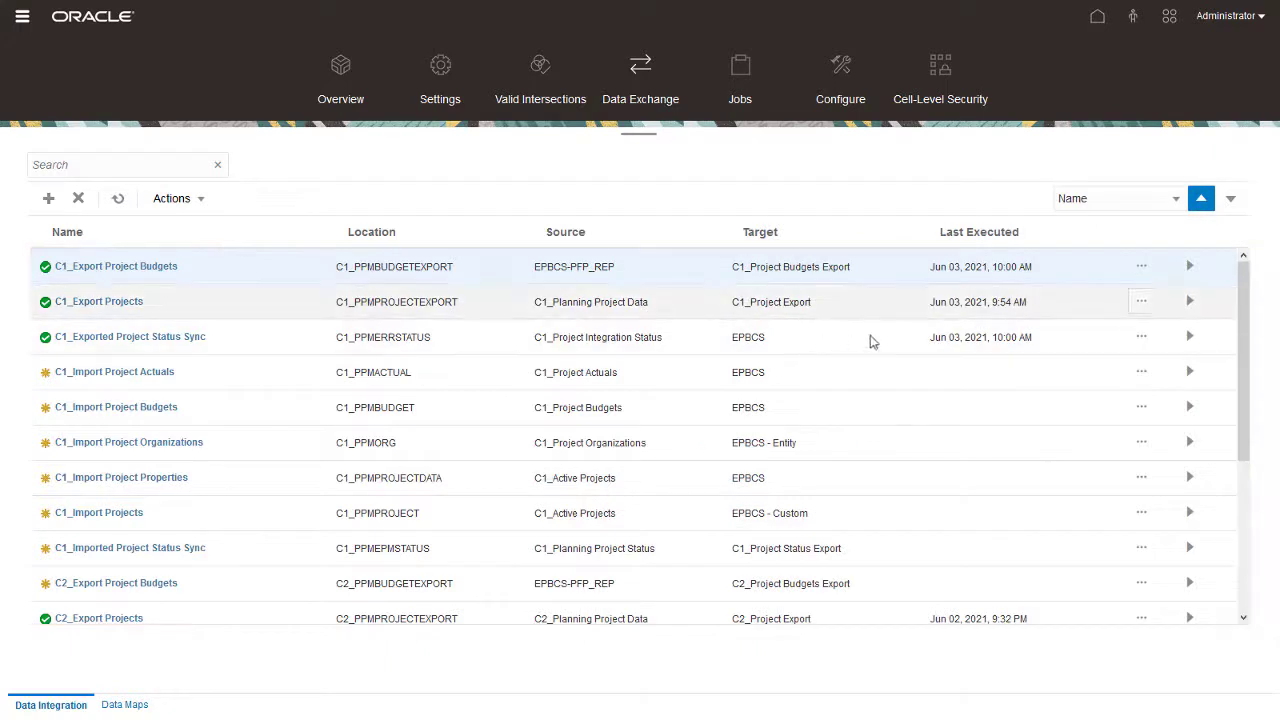
# - Run C1_Export Projects with BegBalance as the start period and close it once complete
pyautogui.click(1190, 302)
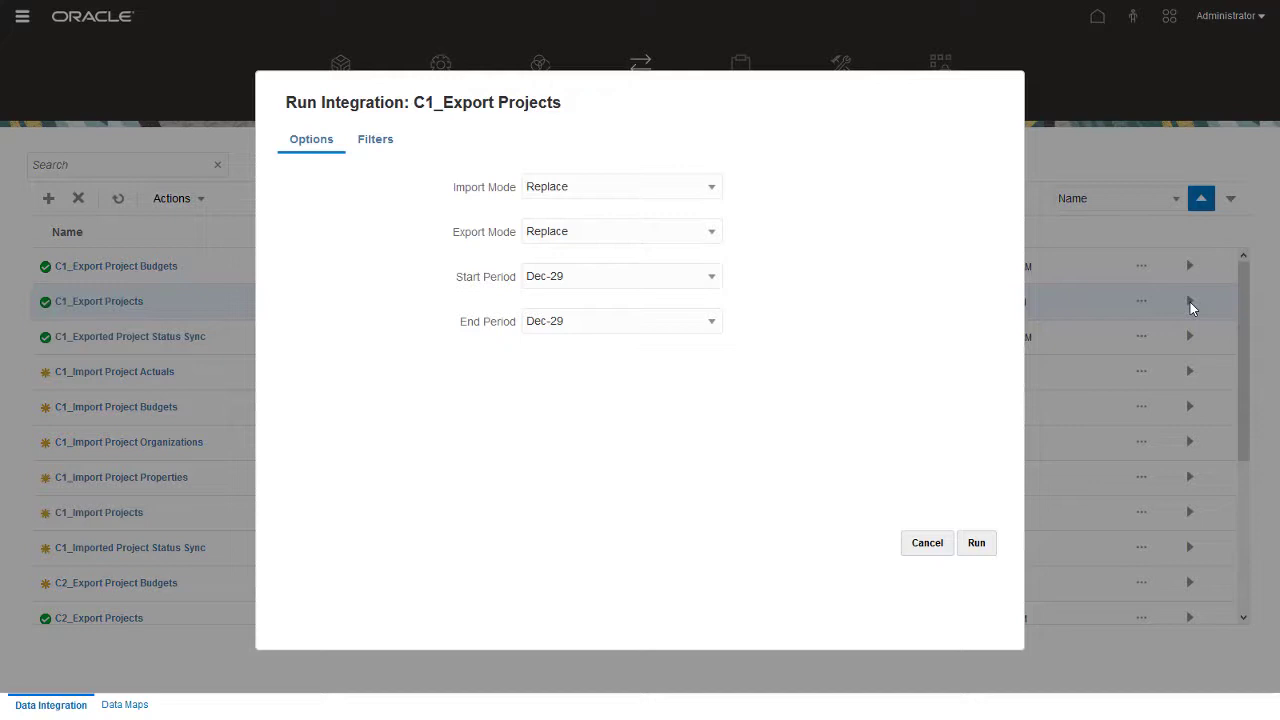
pyautogui.click(677, 284)
pyautogui.write('beg')
pyautogui.click(668, 331)
pyautogui.click(972, 548)
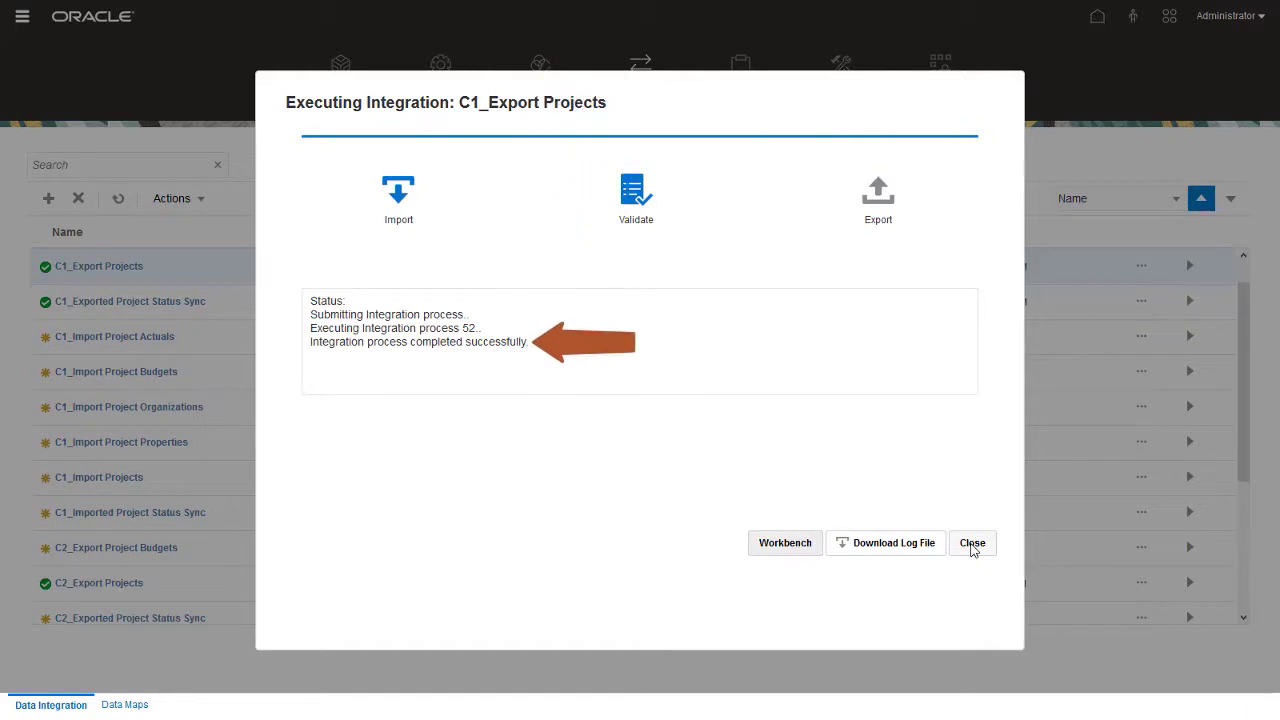
pyautogui.click(972, 544)
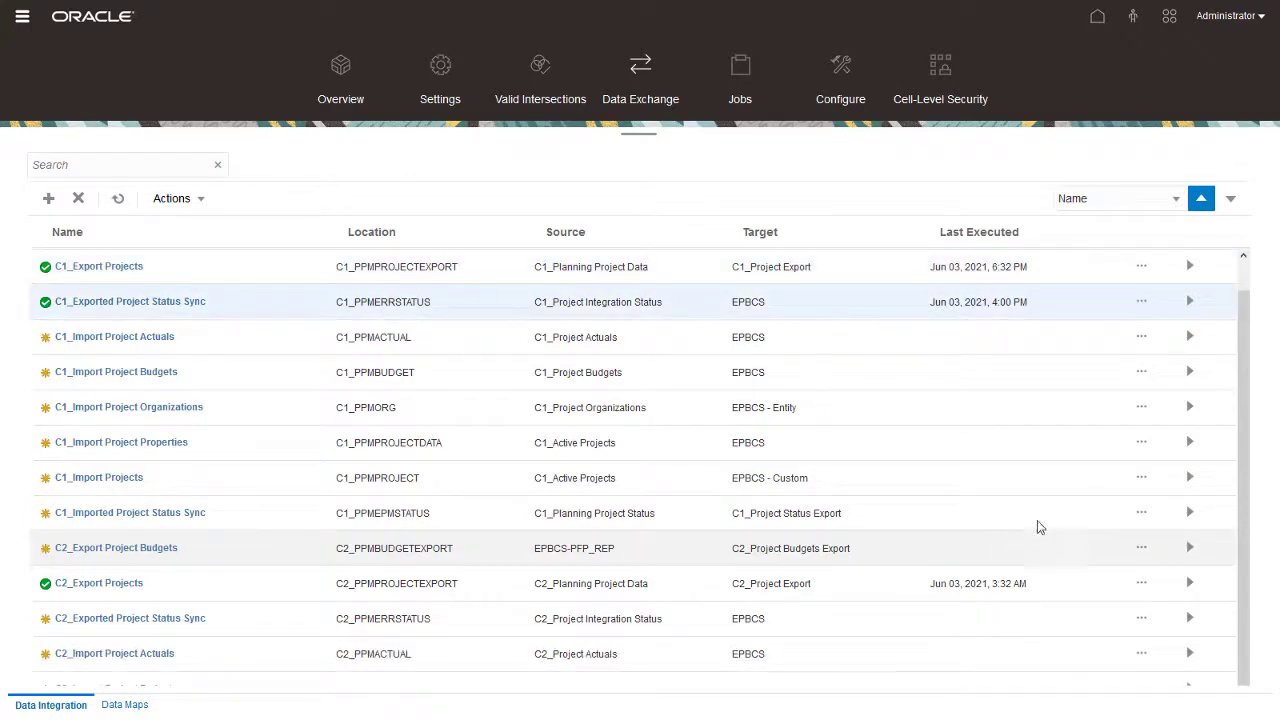
# - Run C1_Export Project Budgets for Jan-21 through Dec-21 after reviewing its filters
pyautogui.click(1245, 278)
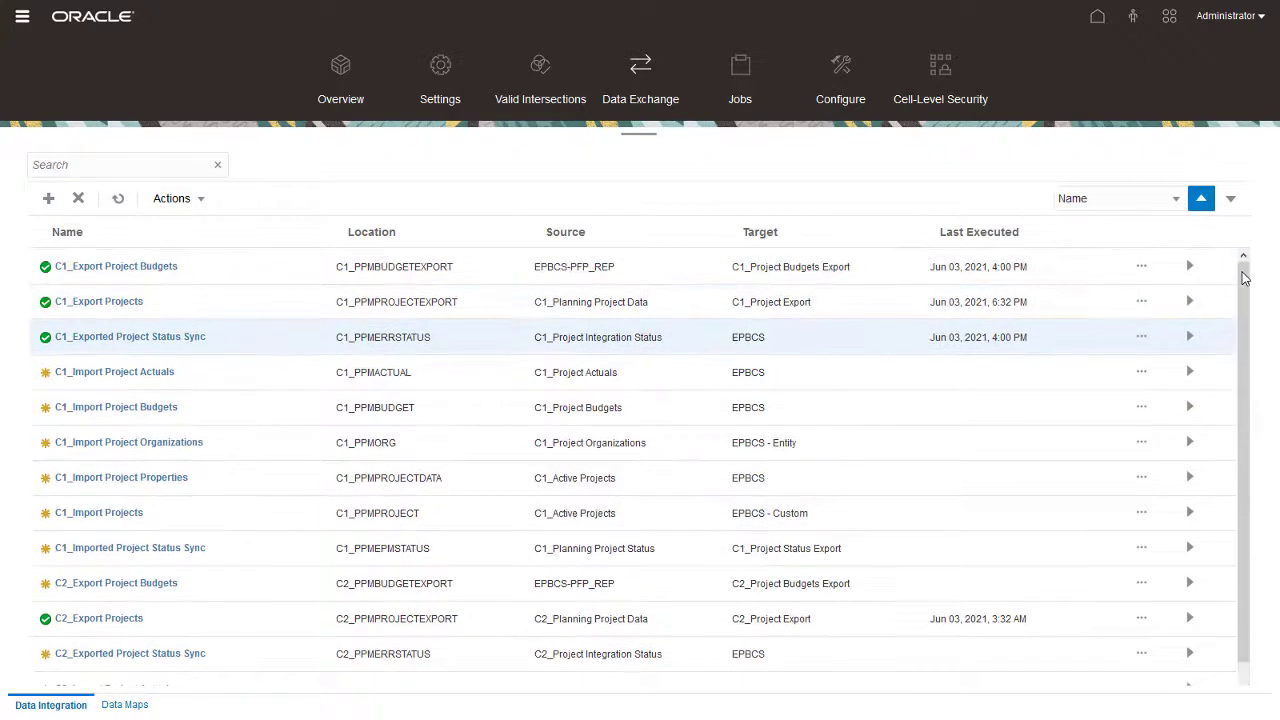
pyautogui.click(1189, 266)
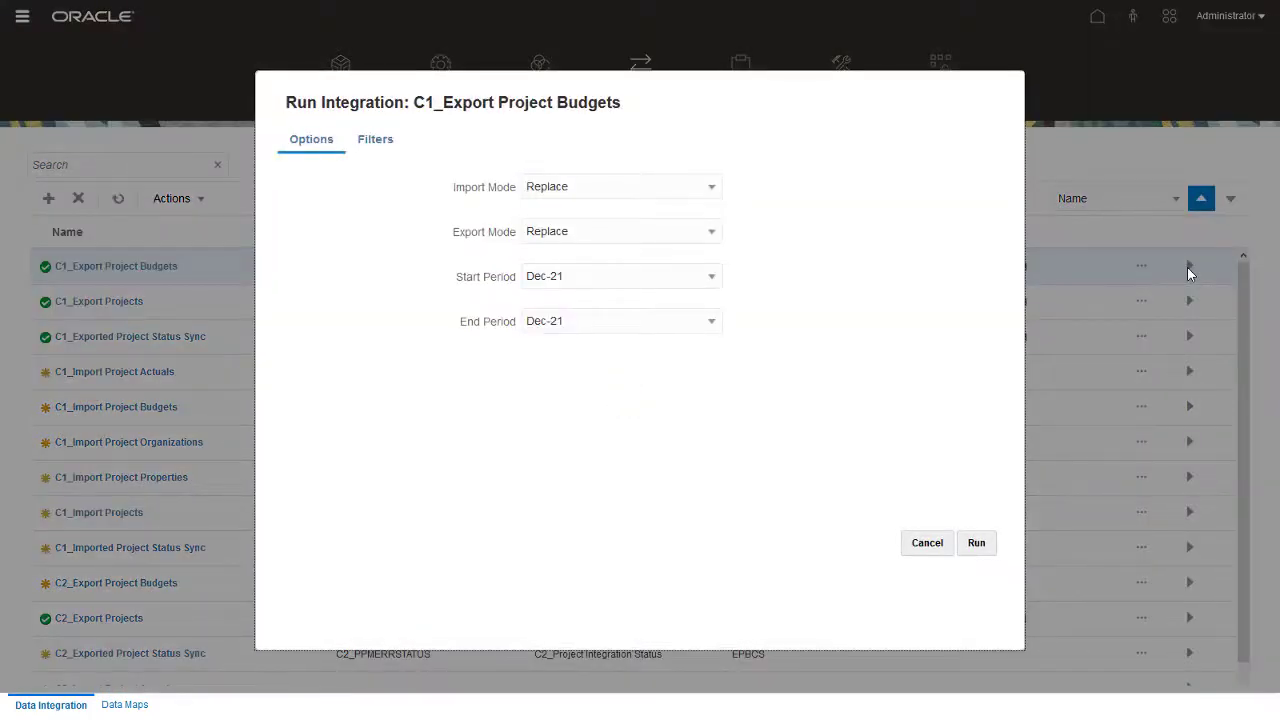
pyautogui.click(714, 281)
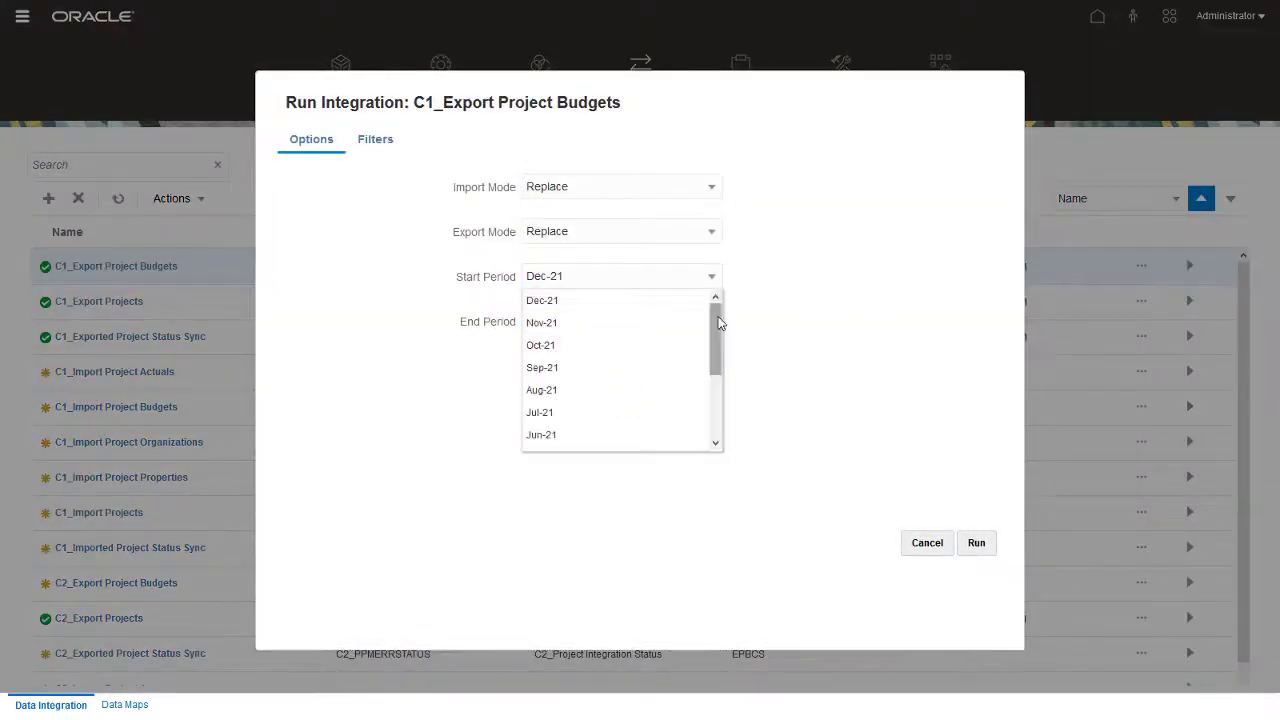
pyautogui.moveTo(720, 323); pyautogui.dragTo(716, 404)
pyautogui.click(634, 440)
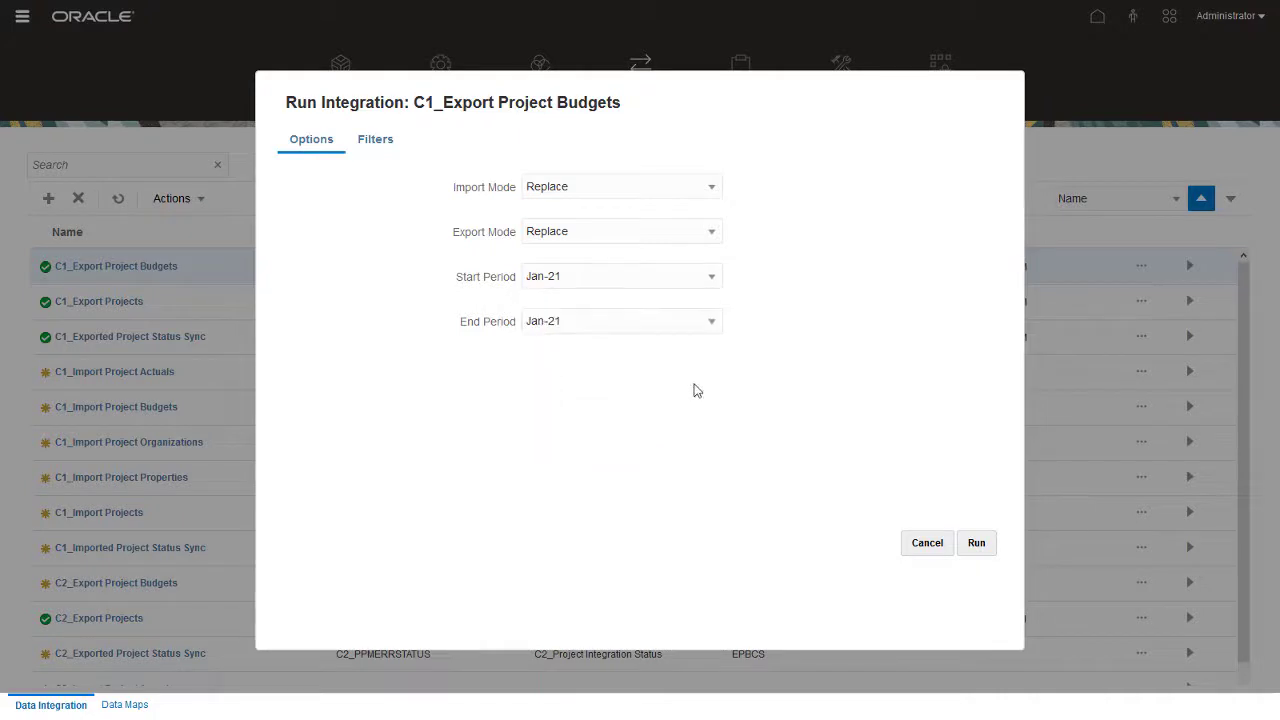
pyautogui.click(714, 328)
pyautogui.scroll(3, 717, 348)
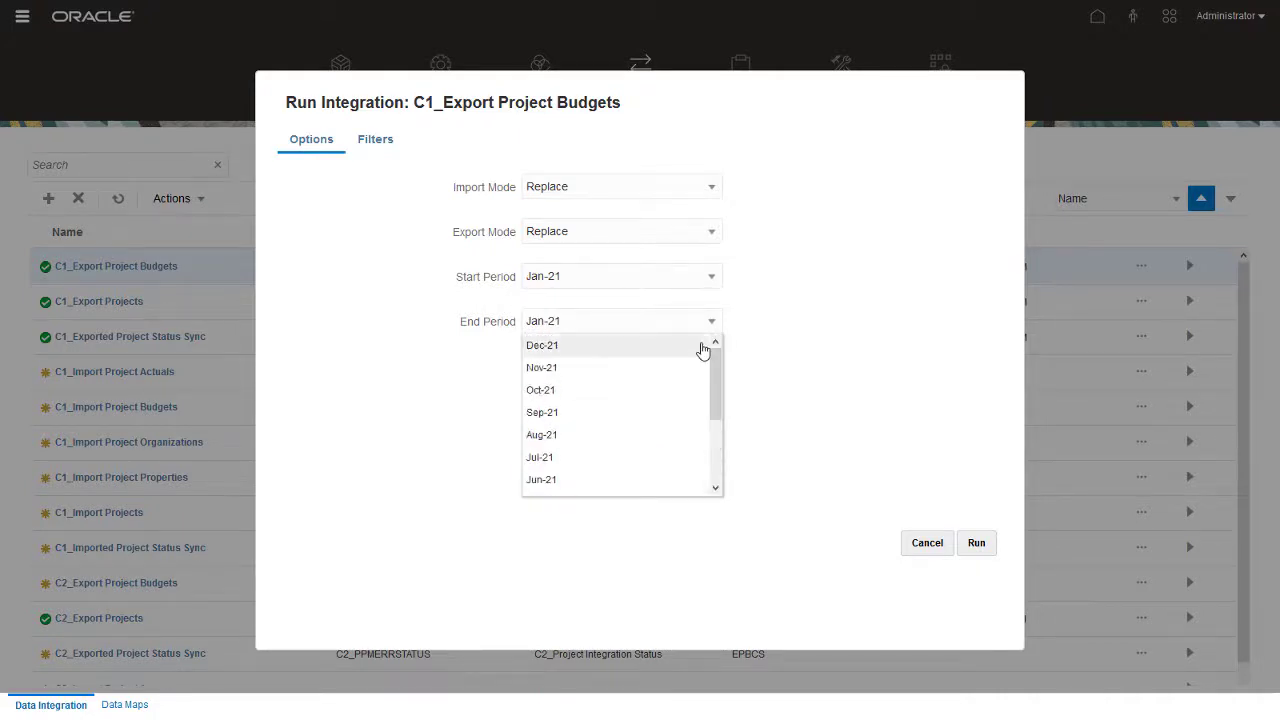
pyautogui.click(698, 347)
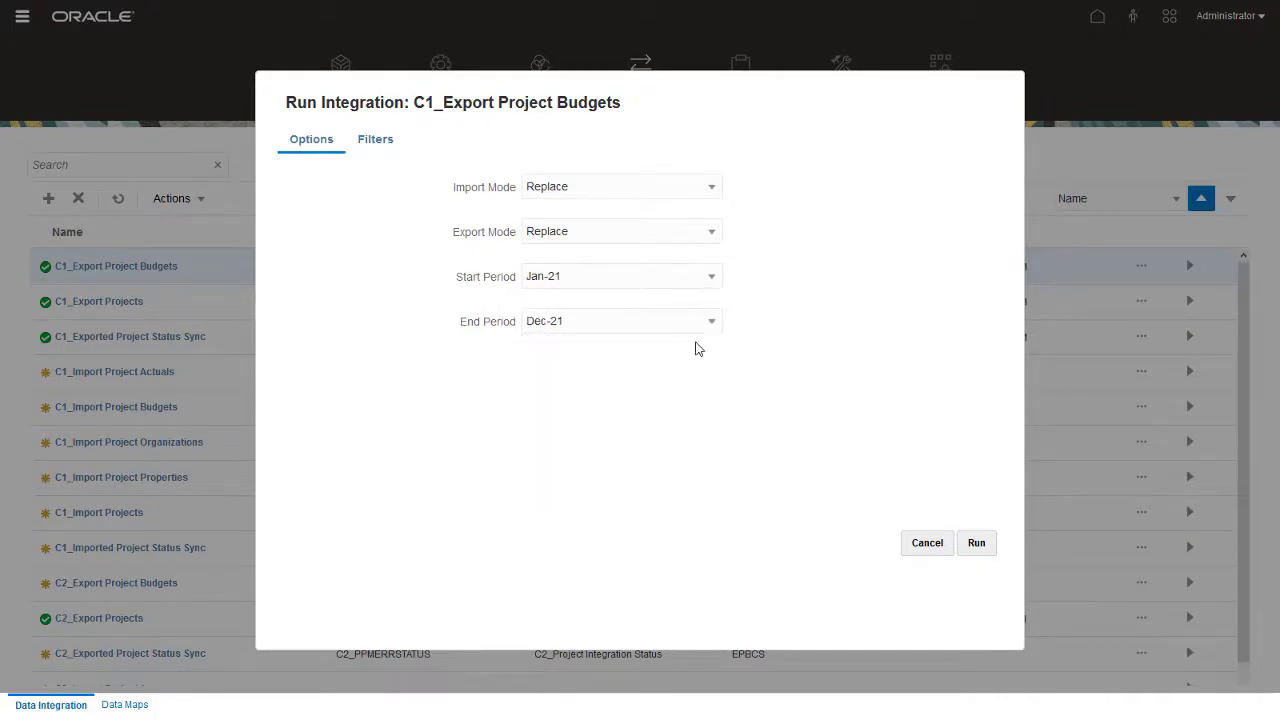
pyautogui.click(368, 146)
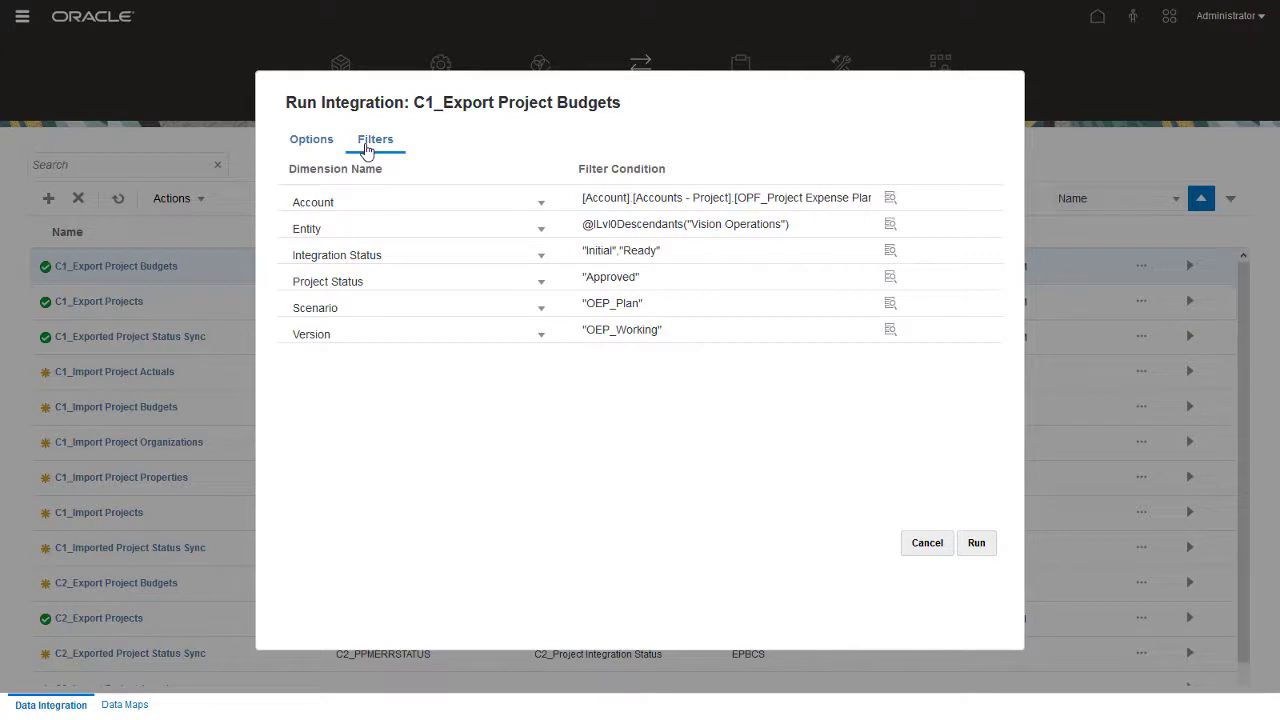
pyautogui.click(976, 548)
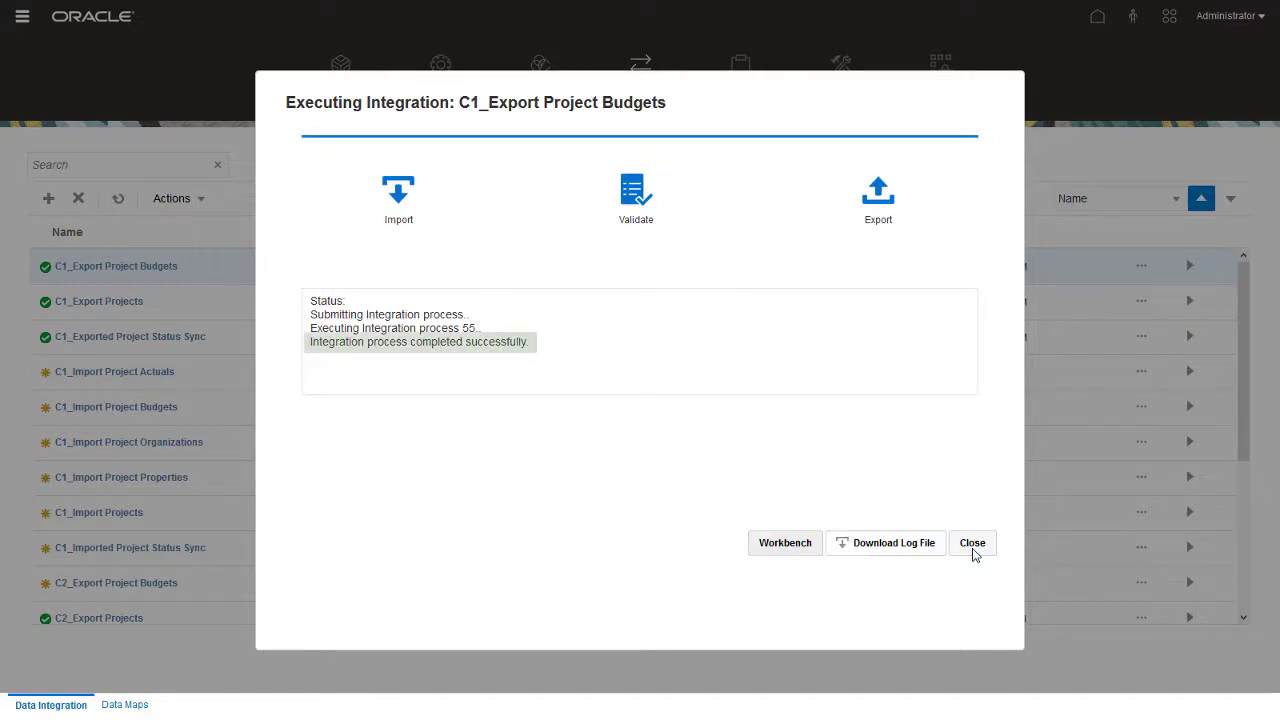
pyautogui.click(972, 545)
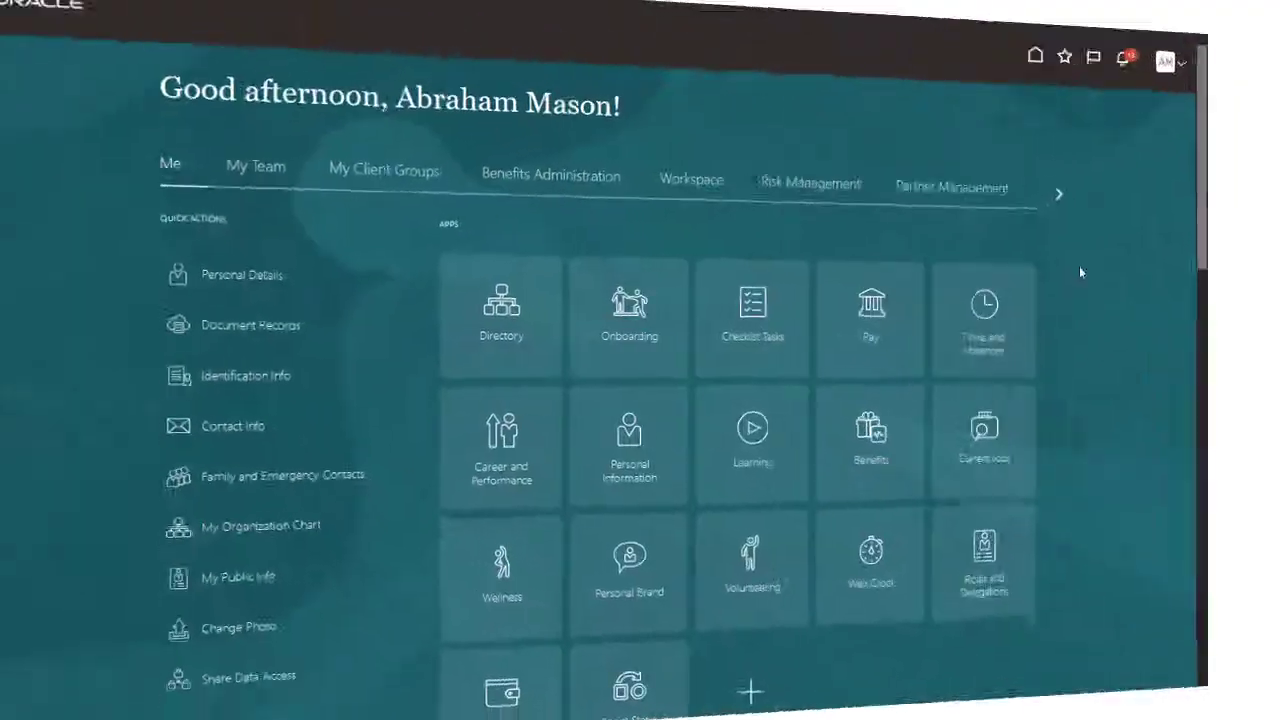
# - Open Project Financial Management from the Projects work area on the home page
pyautogui.click(1099, 181)
pyautogui.click(1099, 181)
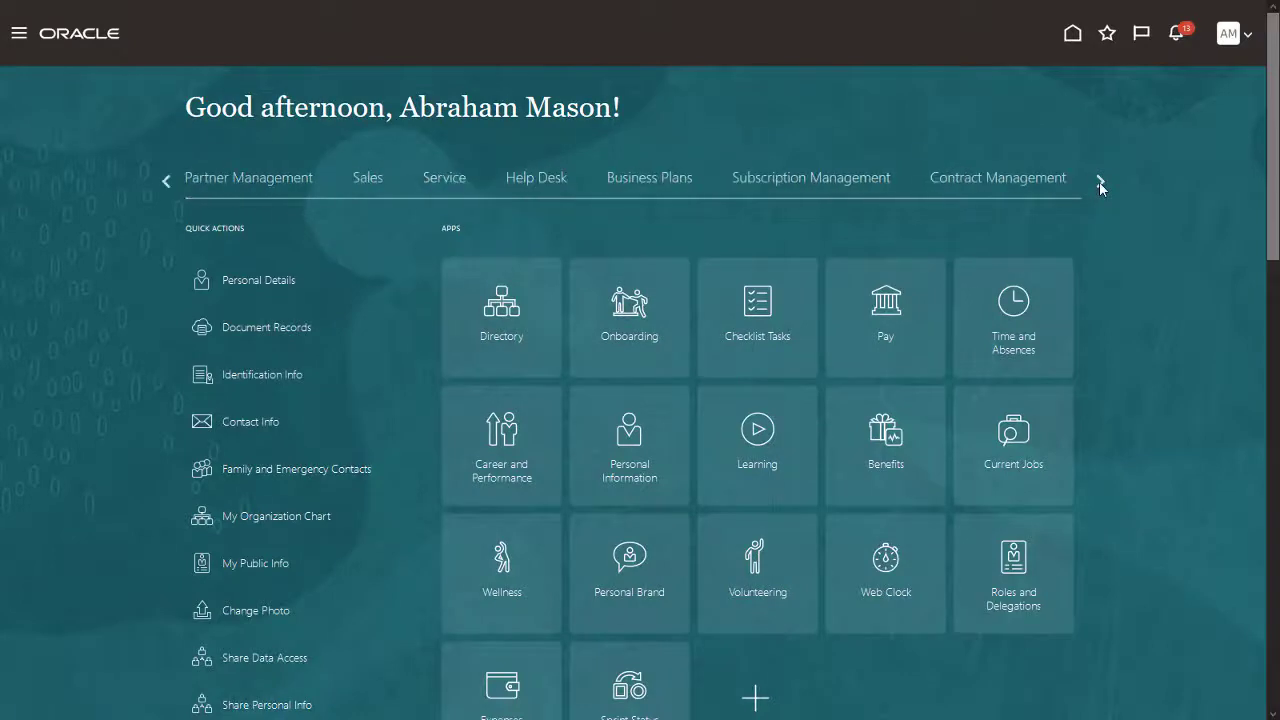
pyautogui.click(1099, 181)
pyautogui.click(1099, 181)
pyautogui.click(1099, 181)
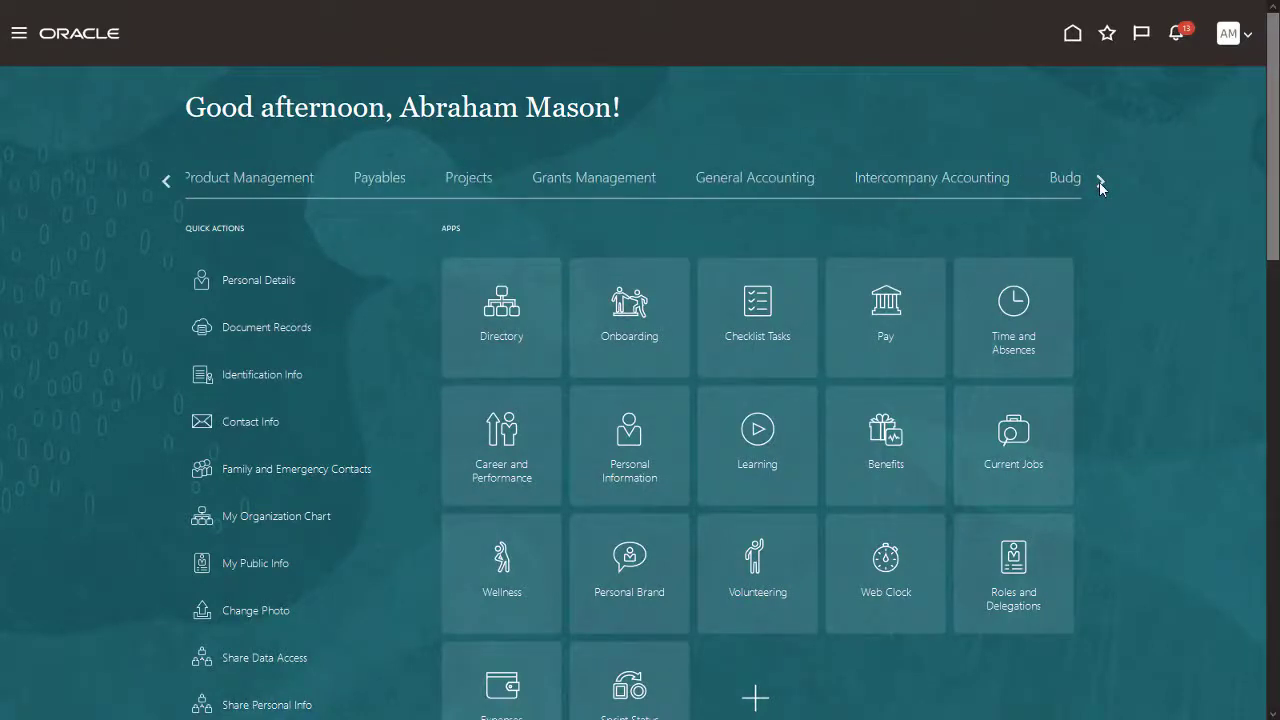
pyautogui.click(483, 179)
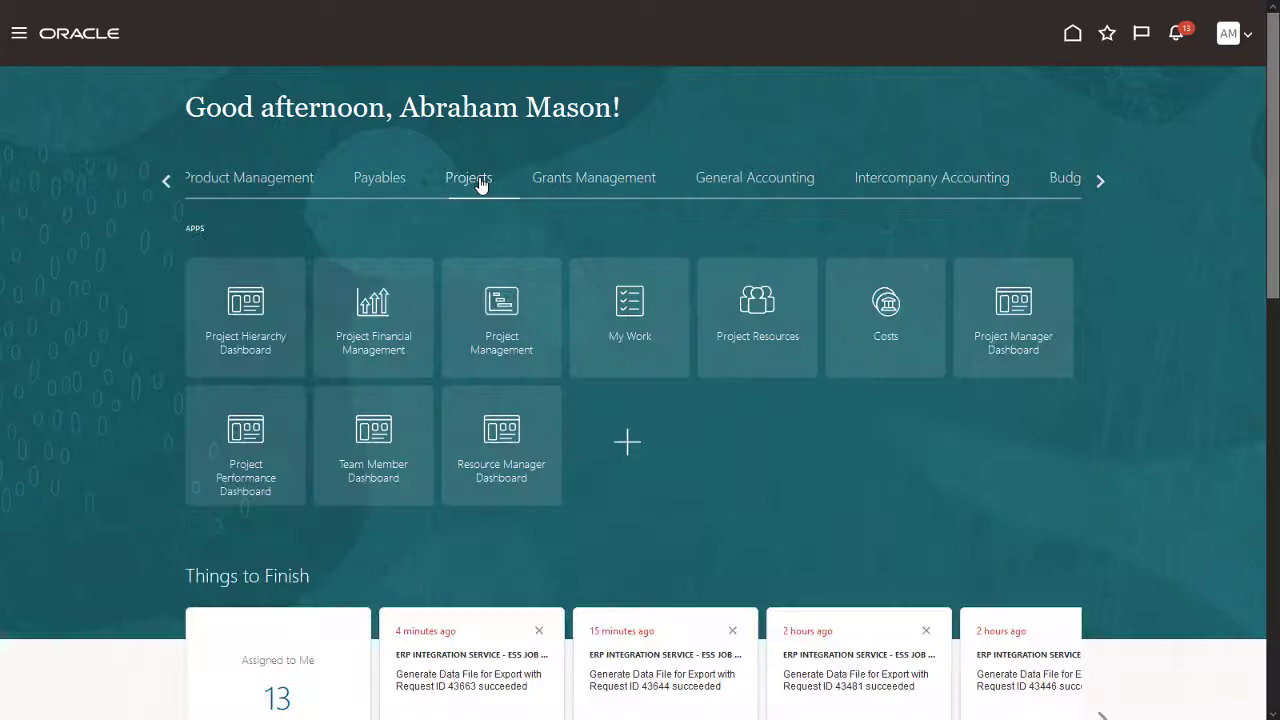
pyautogui.click(388, 314)
# - Search for project name 00009 with the Team Member filter cleared
pyautogui.click(30, 124)
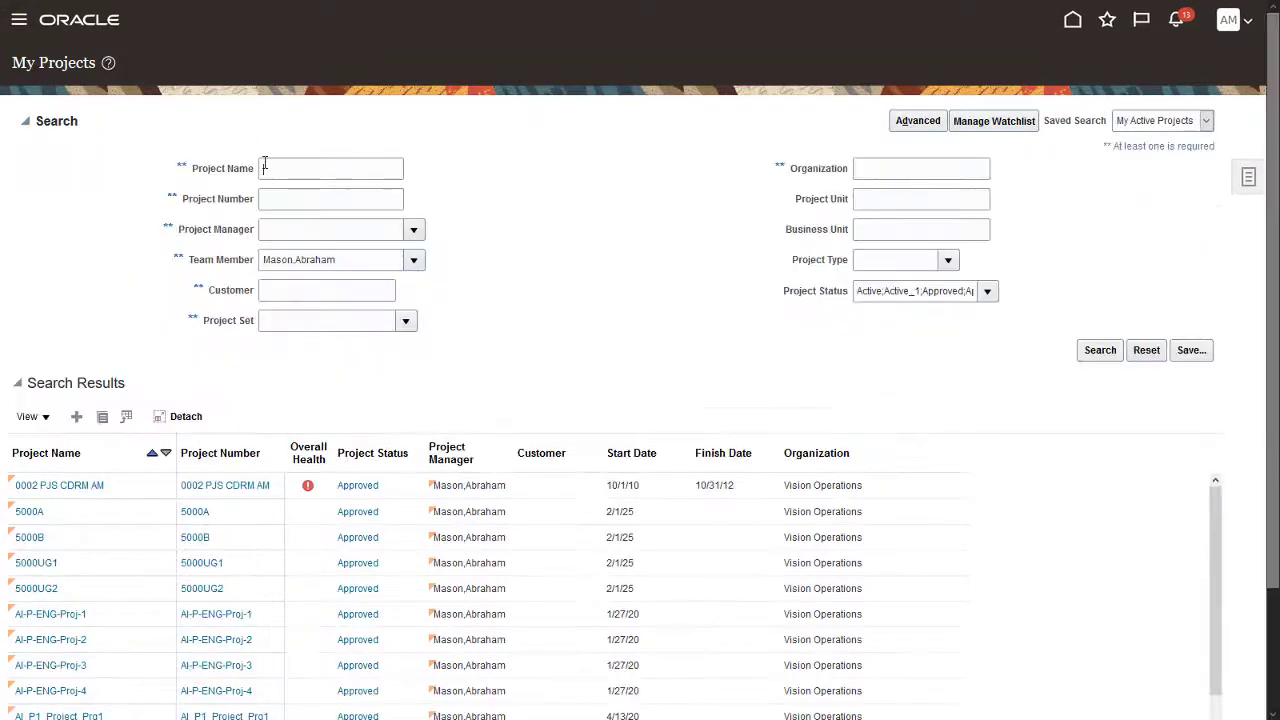
pyautogui.write('00009')
pyautogui.moveTo(337, 260); pyautogui.dragTo(260, 259)
pyautogui.press('BackSpace')
pyautogui.click(1097, 350)
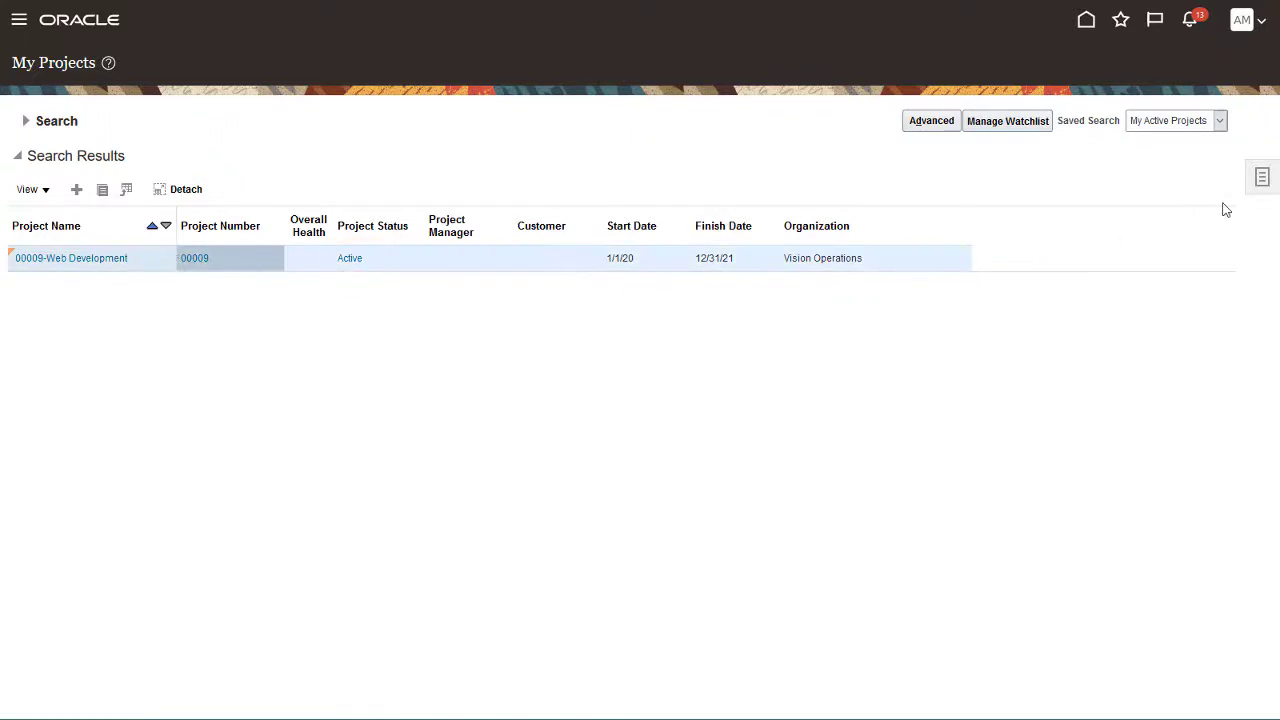
# - Confirm the 52,000.00 current baseline budget for 00009-Web Development, then return to My Projects results
pyautogui.click(1256, 182)
pyautogui.click(1130, 292)
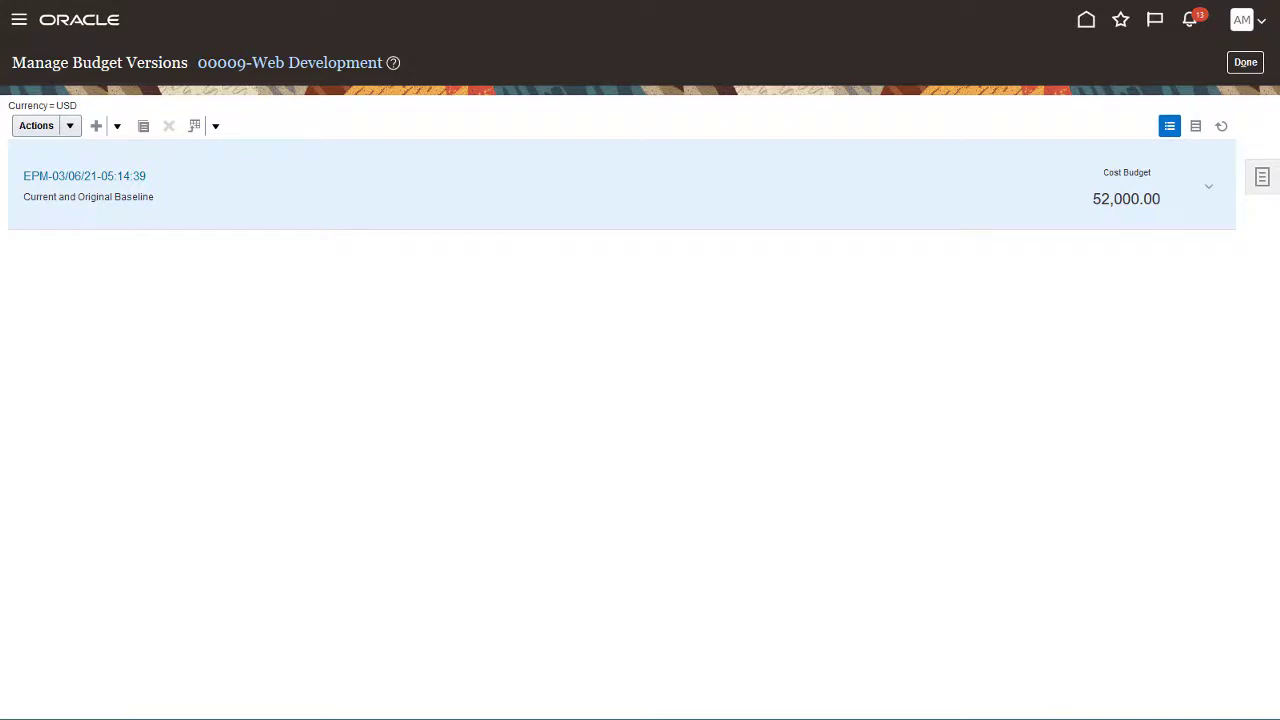
pyautogui.click(1240, 62)
pyautogui.click(1236, 62)
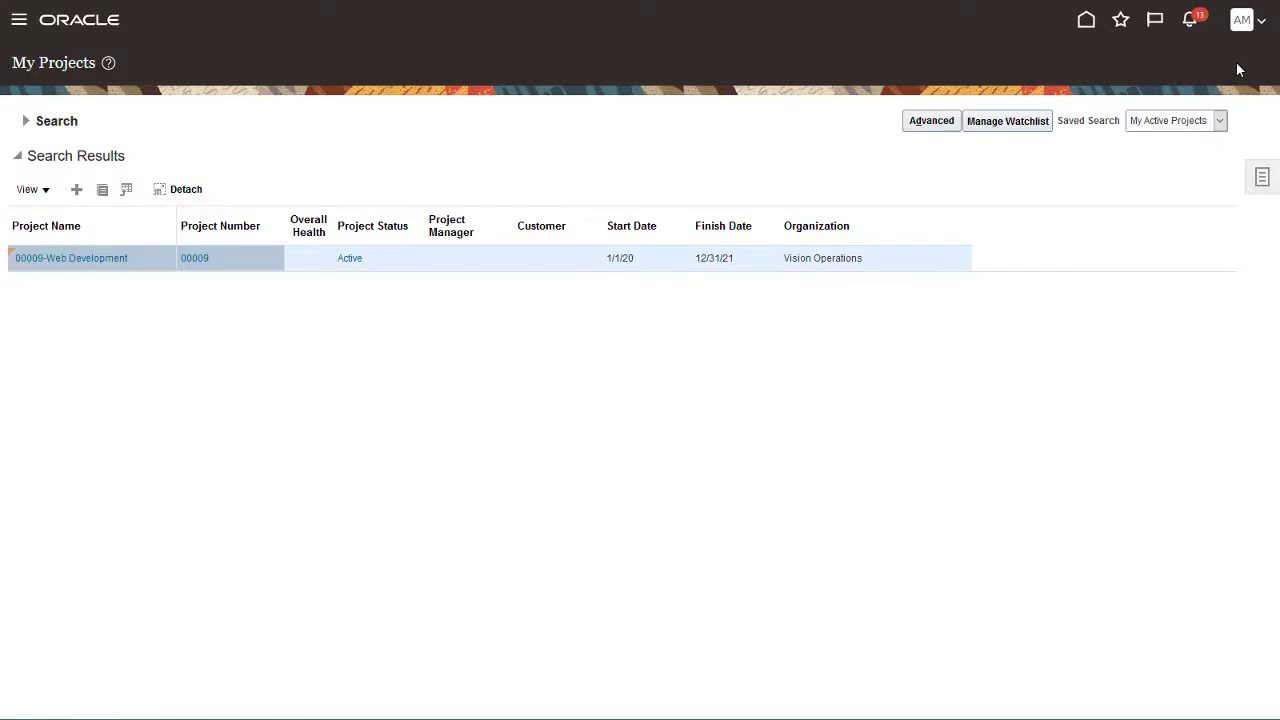
# - Open the financial project settings for 00009-Web Development at its team and parties details
pyautogui.click(243, 258)
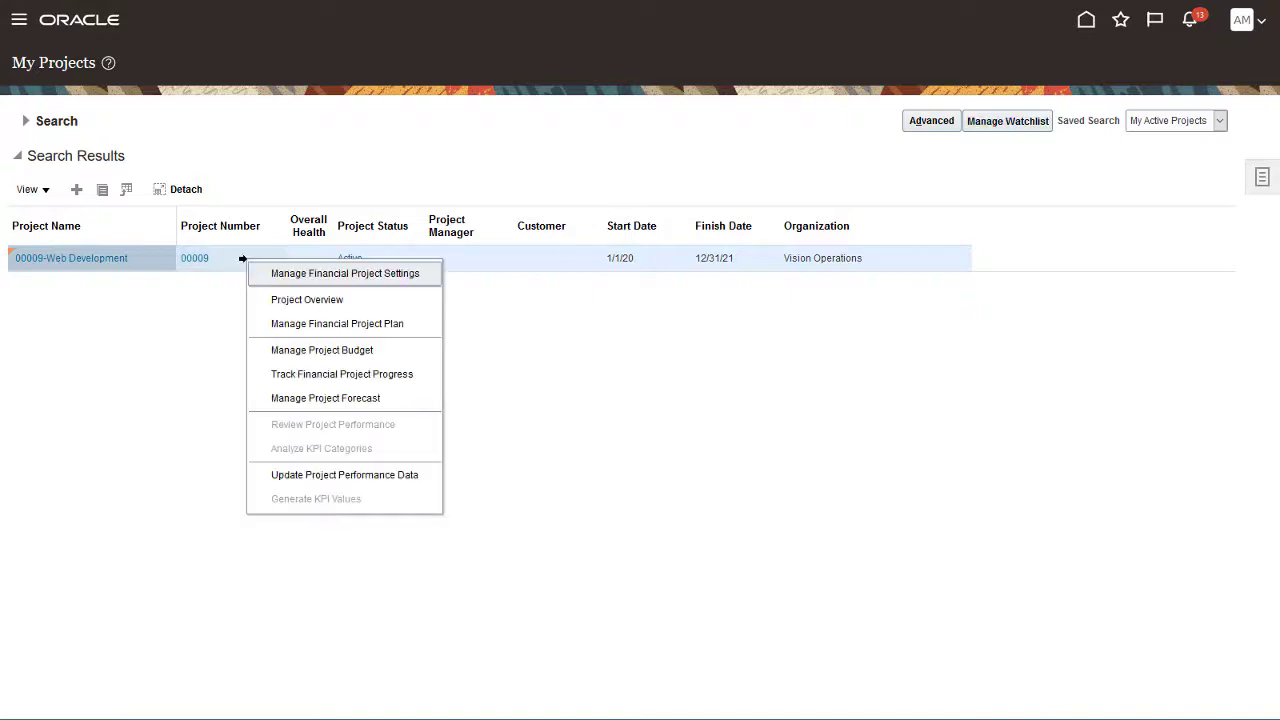
pyautogui.click(270, 274)
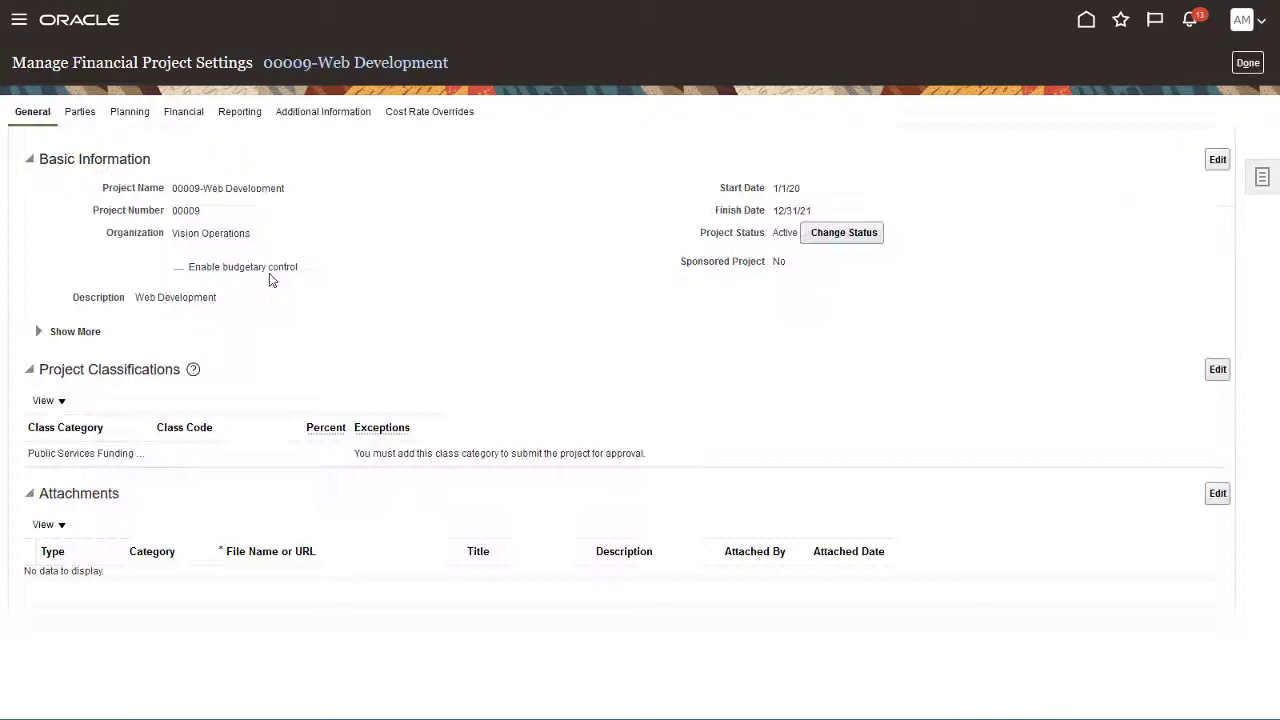
pyautogui.click(80, 116)
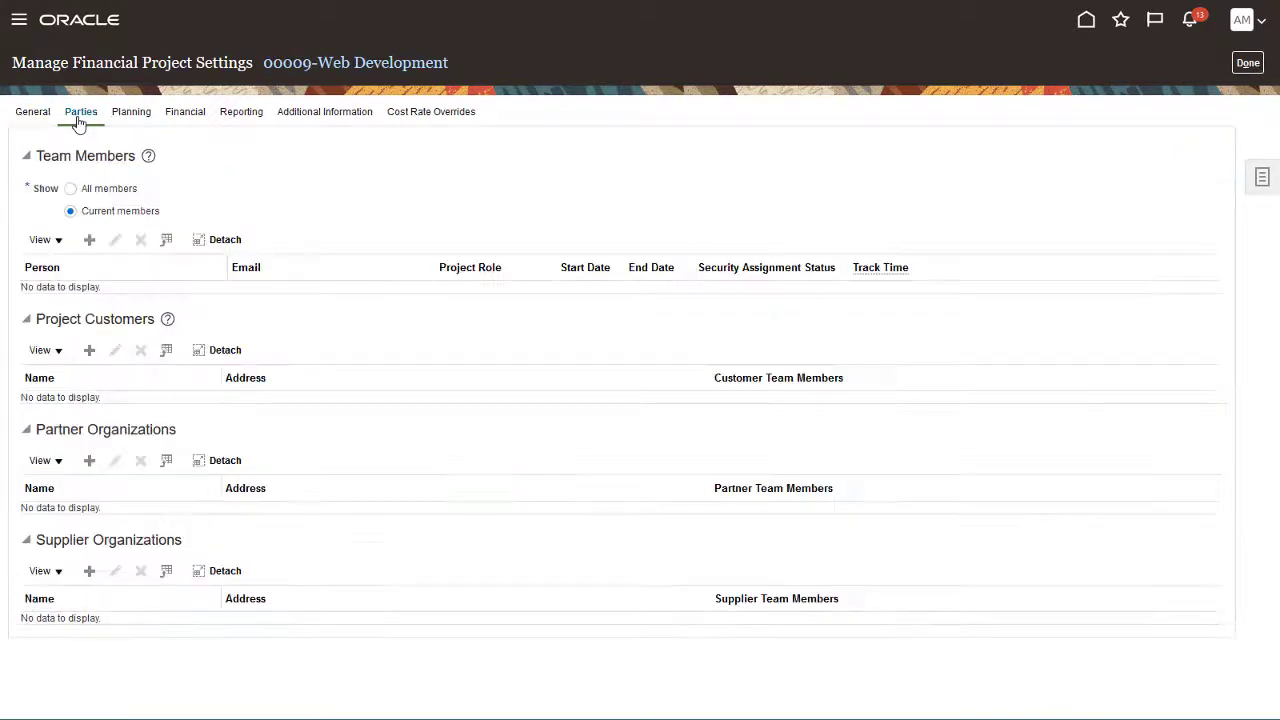
# - Add a new team member by searching the person lookup for the consultant's surname
pyautogui.click(89, 240)
pyautogui.click(742, 303)
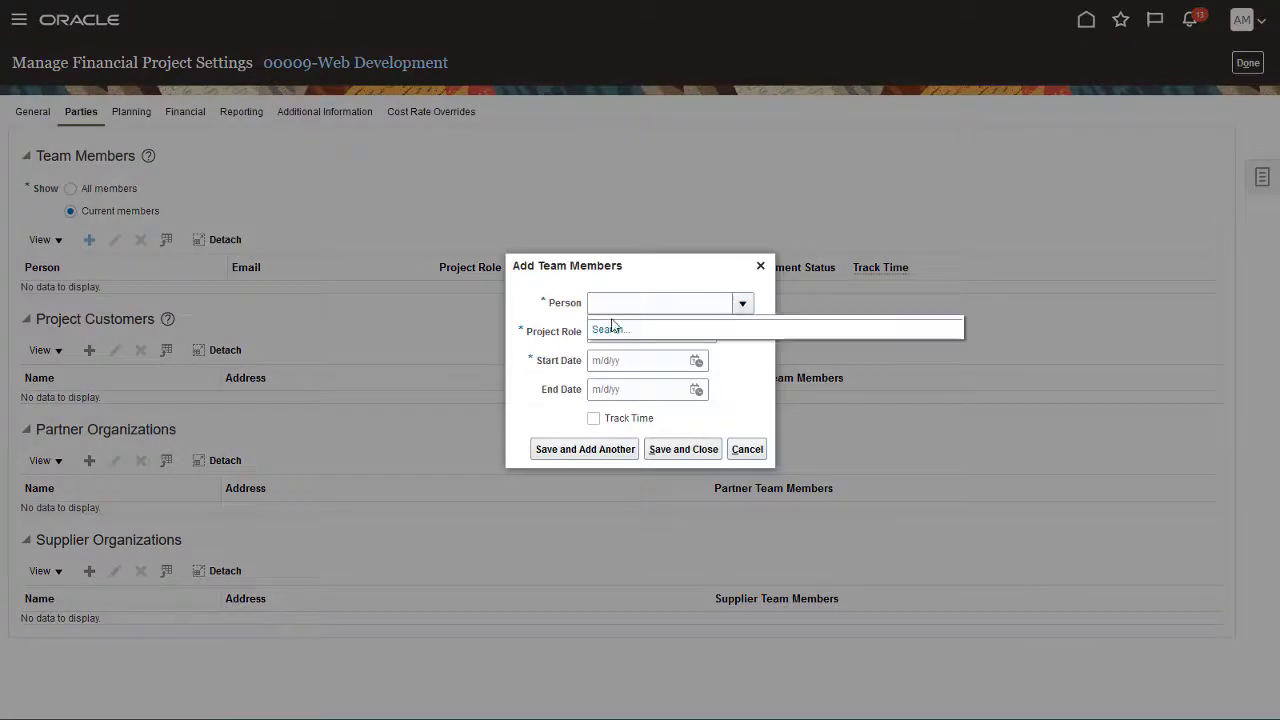
pyautogui.click(600, 329)
pyautogui.click(360, 291)
pyautogui.click(415, 322)
pyautogui.write('Parker')
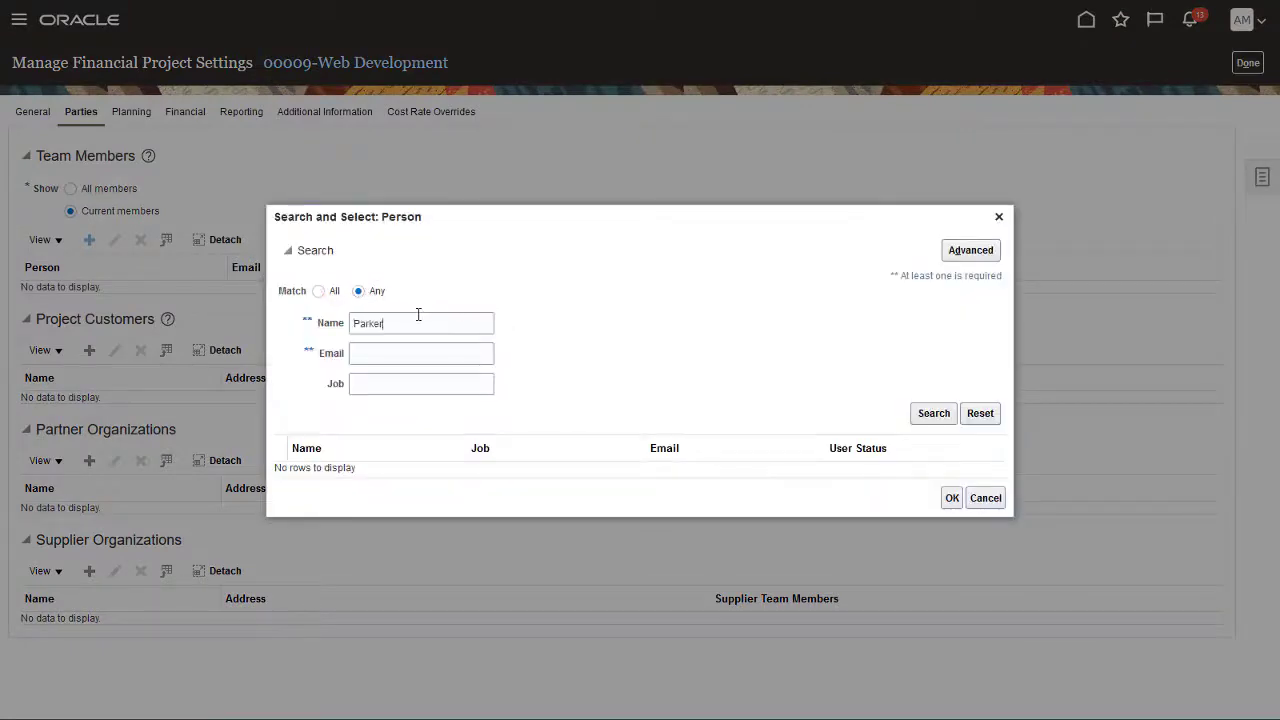
pyautogui.click(920, 417)
pyautogui.click(423, 347)
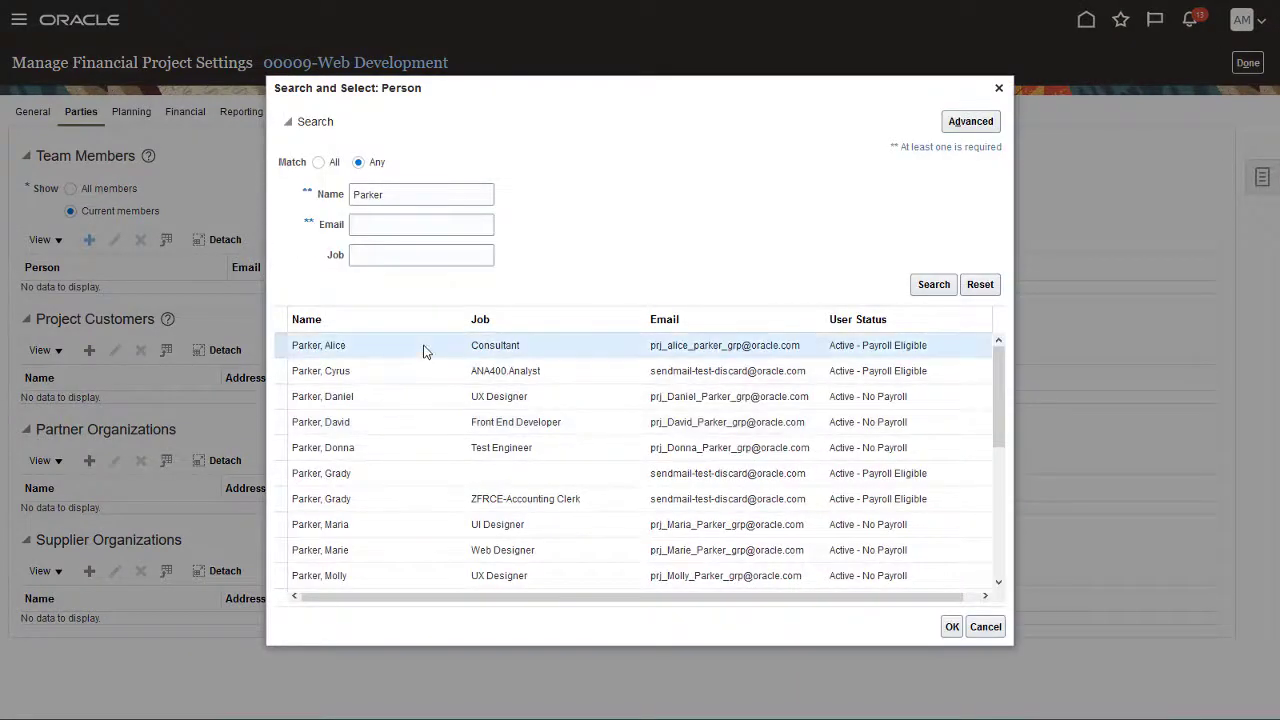
pyautogui.click(952, 628)
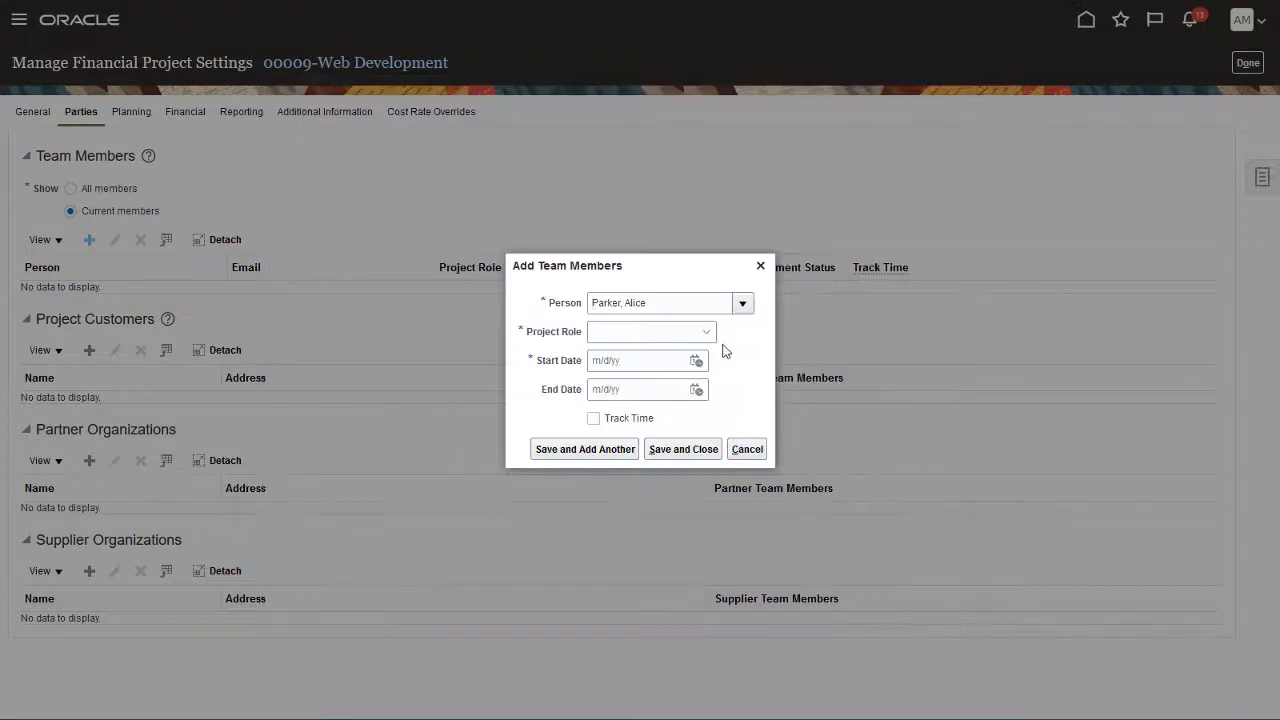
# - Give the new member the Project Manager role starting 1/1/21 and save
pyautogui.click(707, 332)
pyautogui.scroll(-2, 745, 397)
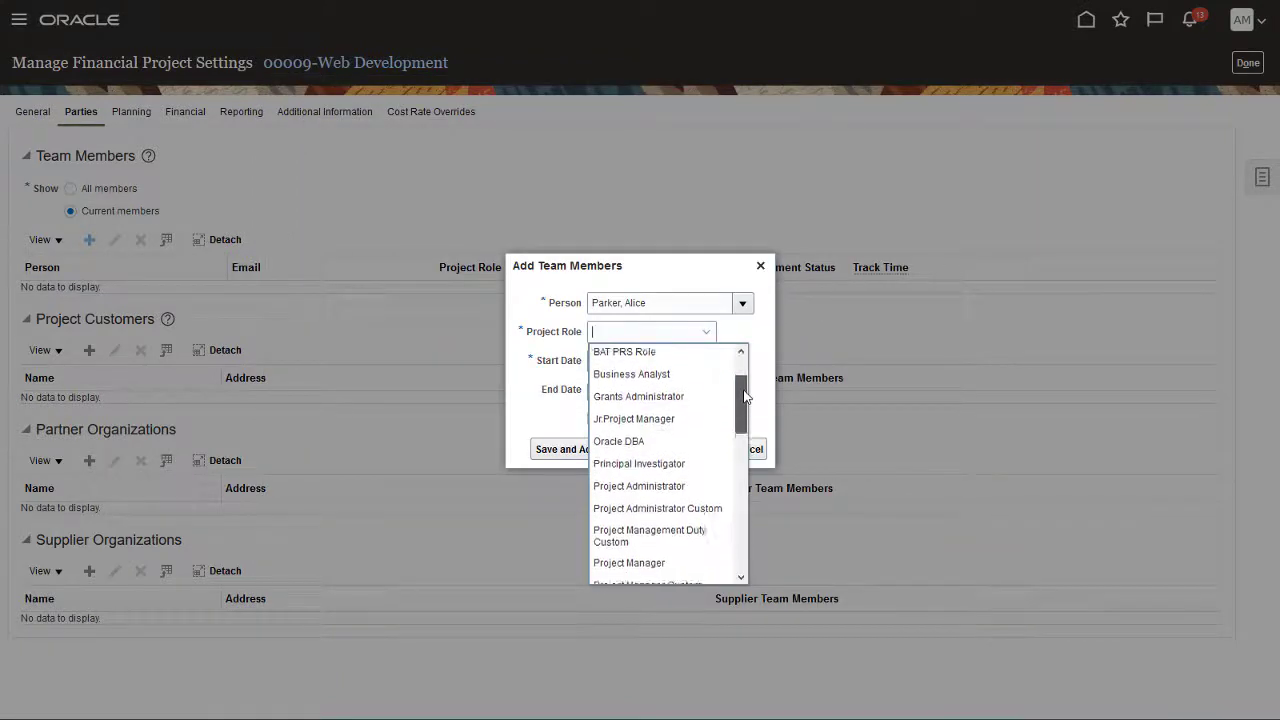
pyautogui.scroll(-1, 745, 397)
pyautogui.click(674, 524)
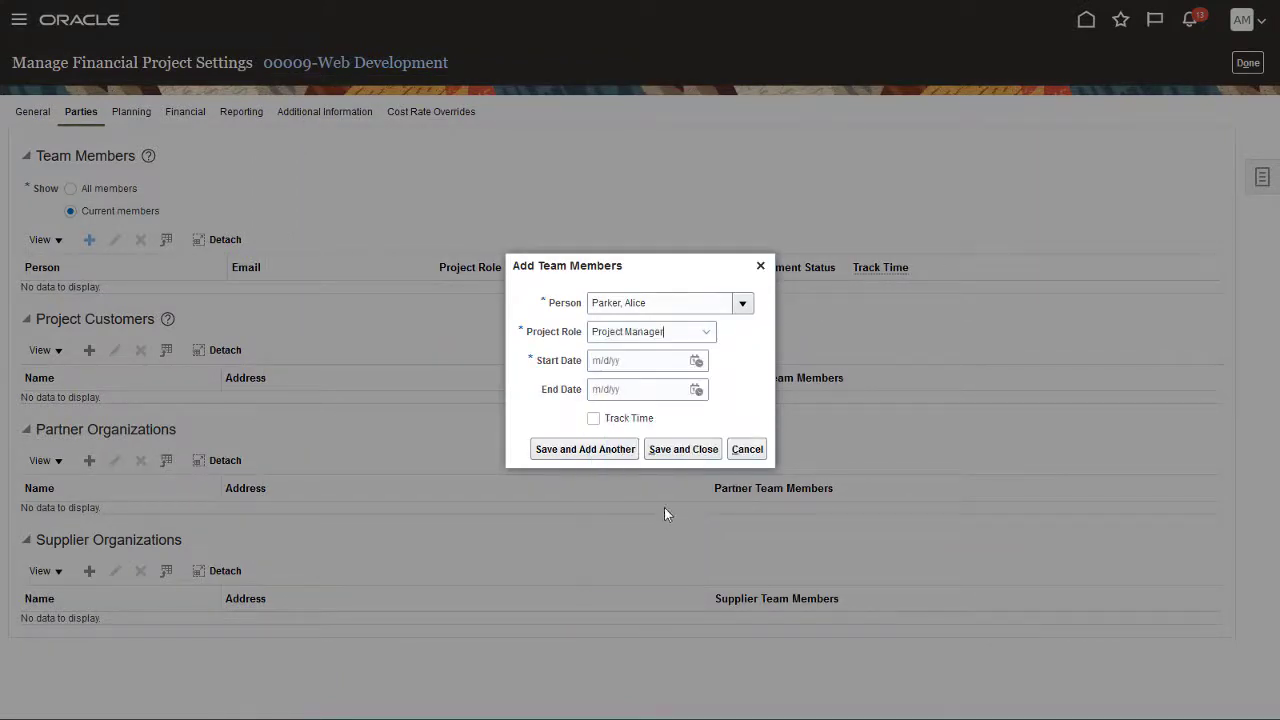
pyautogui.click(598, 360)
pyautogui.write('1/1/21')
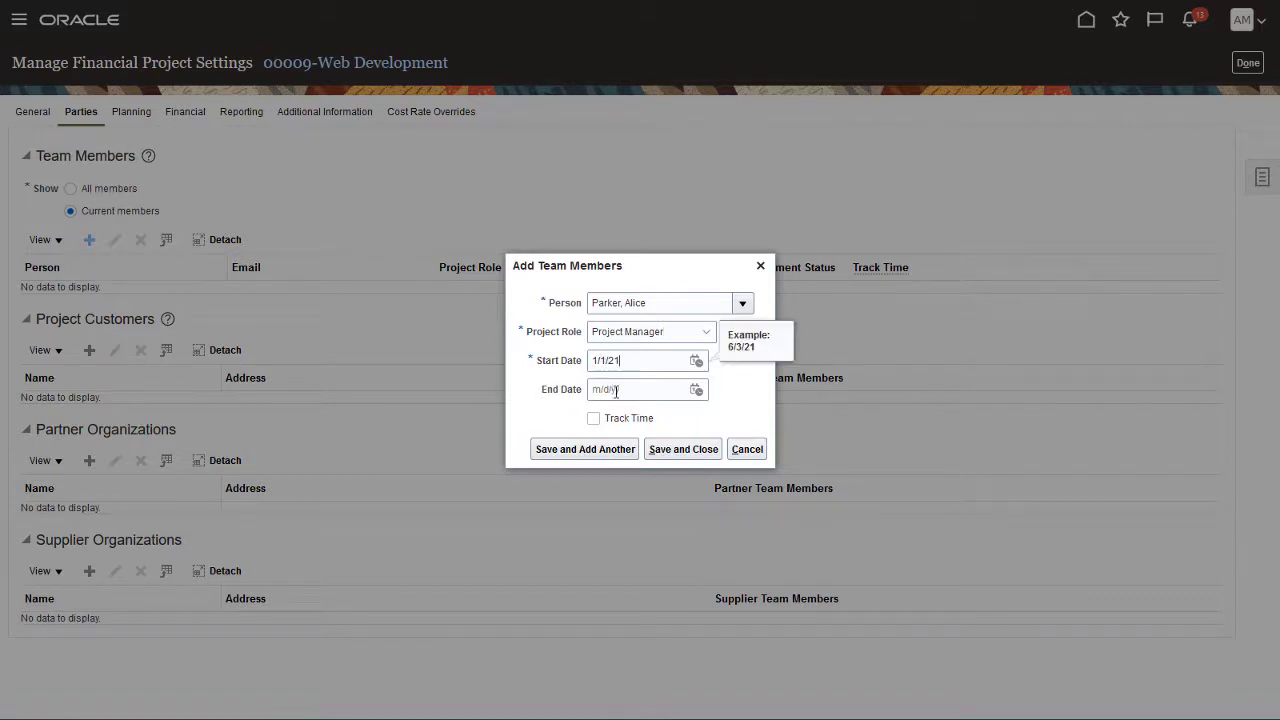
pyautogui.click(657, 452)
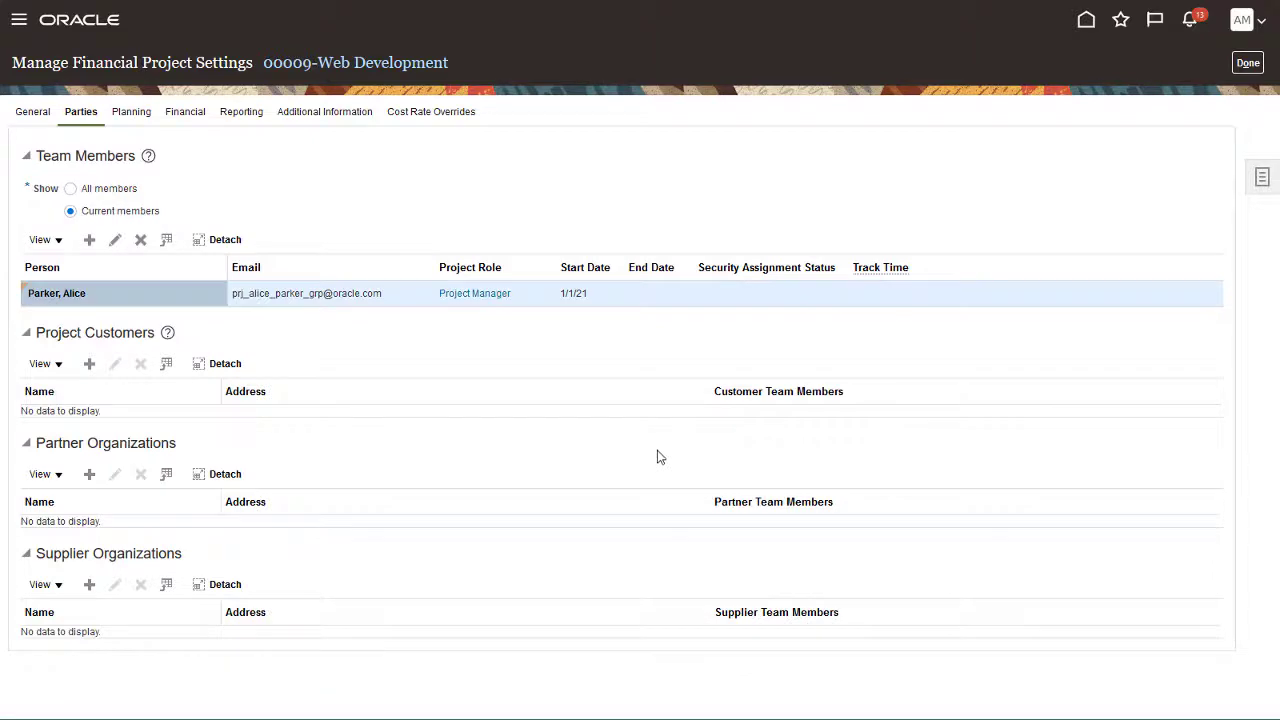
# - Sign out of Oracle Fusion Cloud and confirm the sign-out
pyautogui.click(1251, 26)
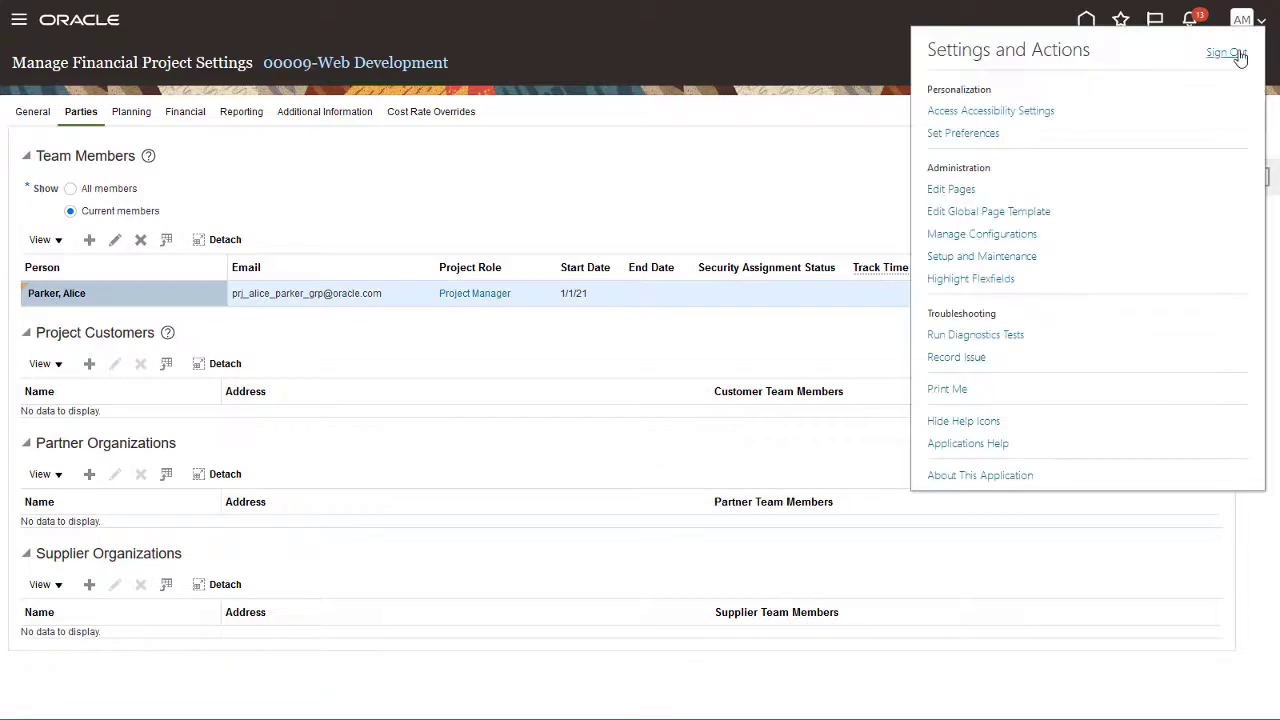
pyautogui.click(1239, 57)
pyautogui.click(627, 333)
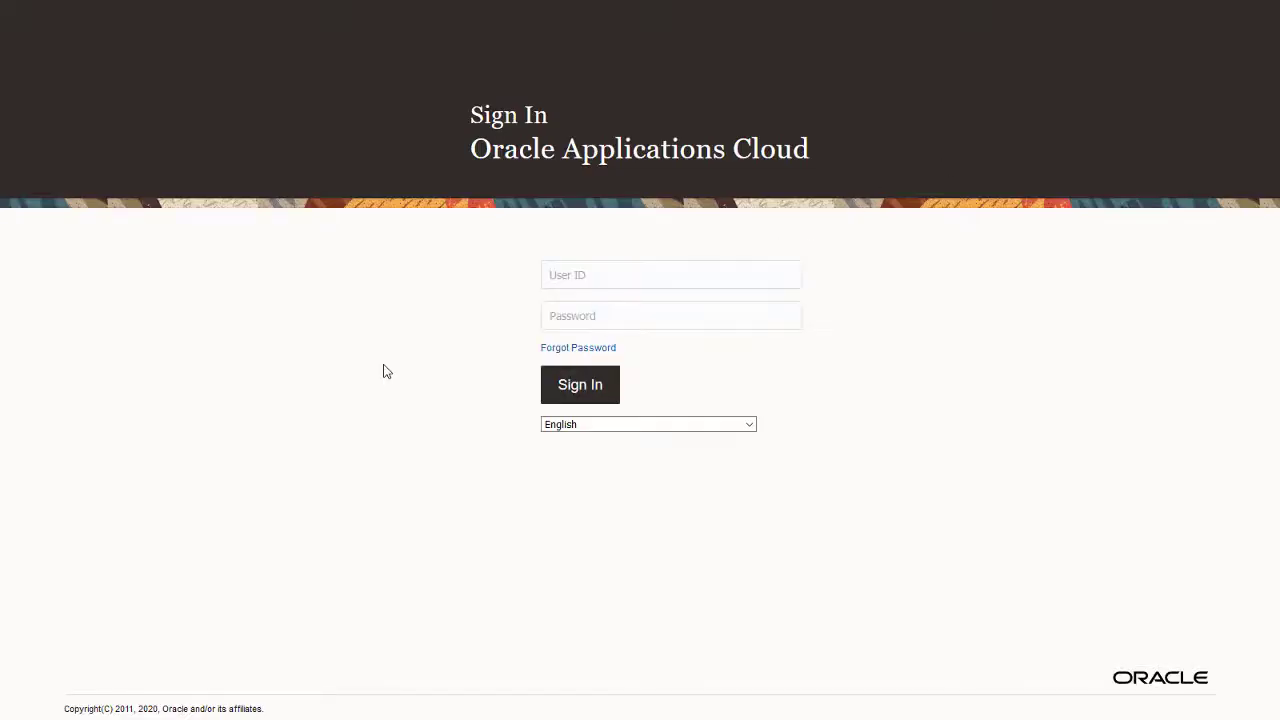
# - Sign in with the project manager's username and password and open the Project Management work area
pyautogui.press('Tab')
pyautogui.write('********')
pyautogui.press('Return')
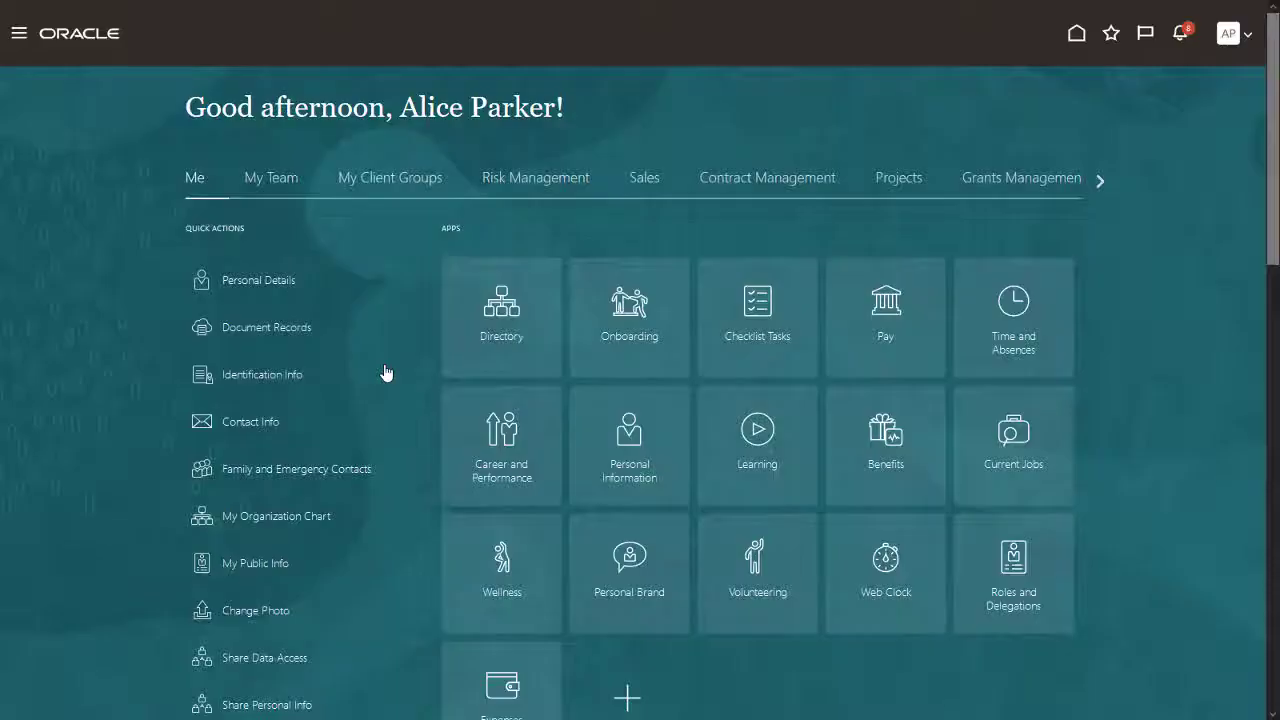
pyautogui.click(900, 181)
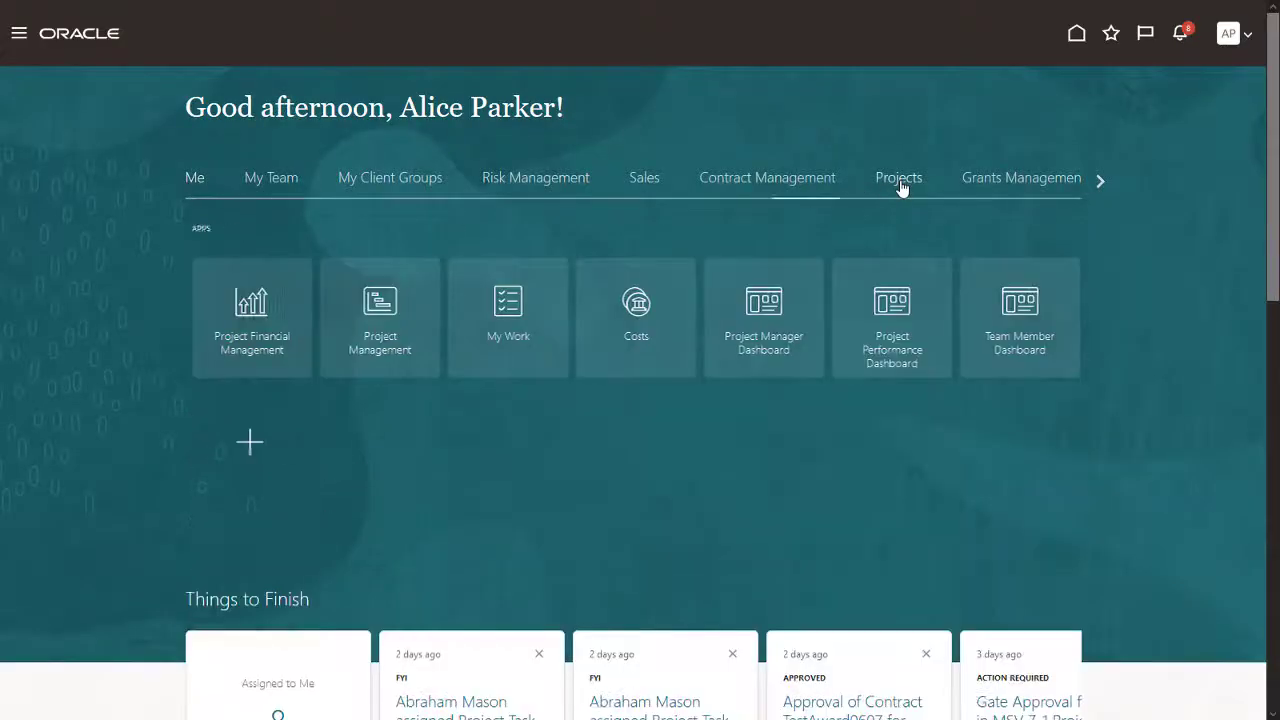
pyautogui.click(372, 300)
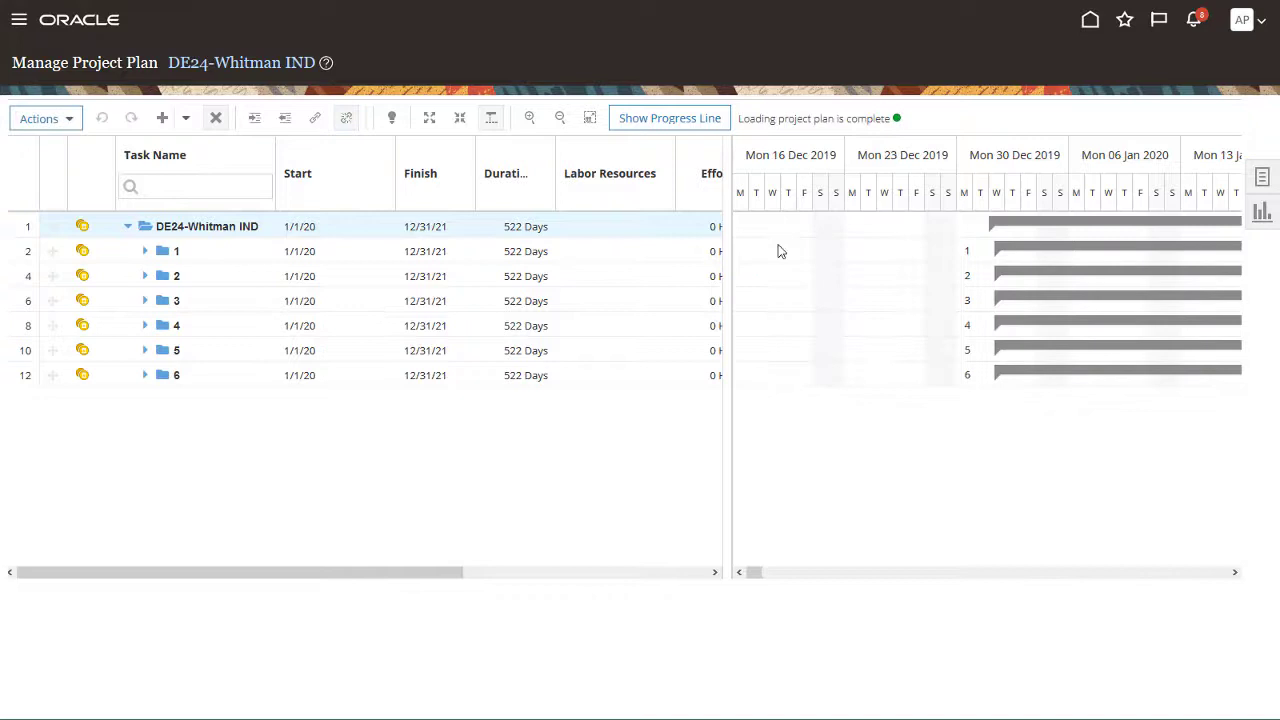
# - Open 00009-Web Development's budget versions and review the 52,000.00 EPM-03/06/21-18:48:04 baseline version
pyautogui.click(1262, 177)
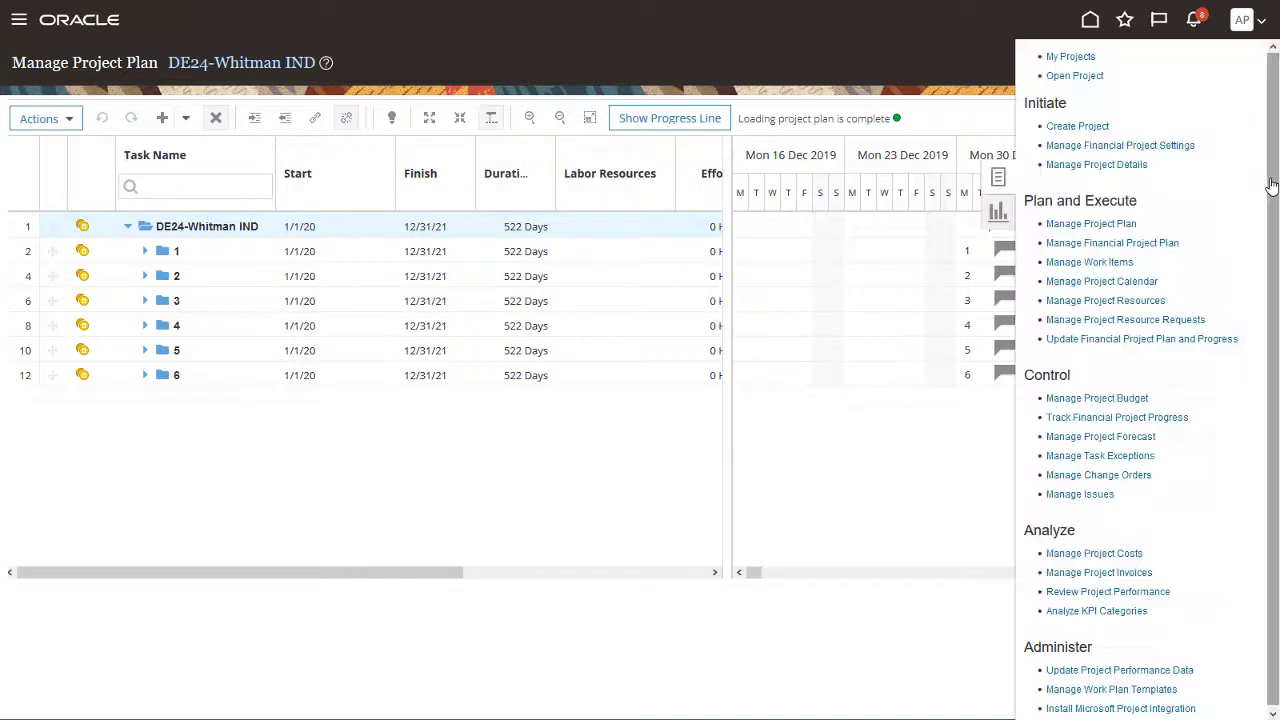
pyautogui.click(1082, 58)
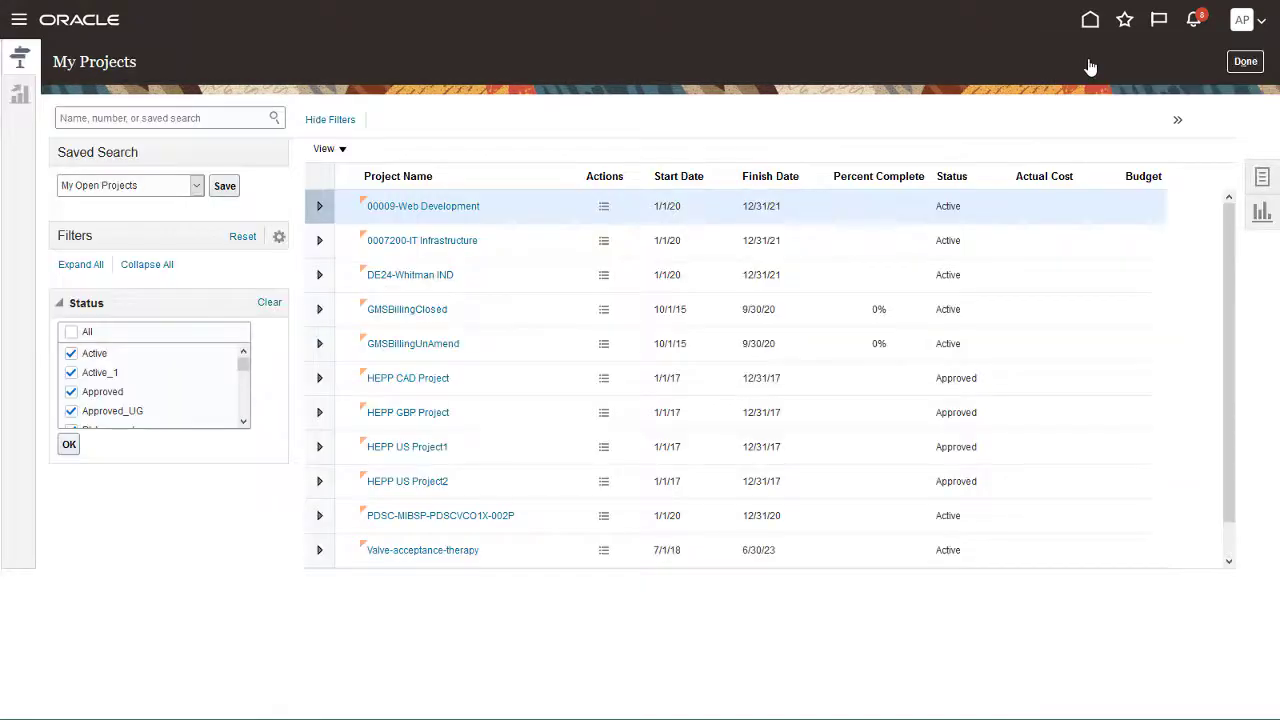
pyautogui.click(604, 210)
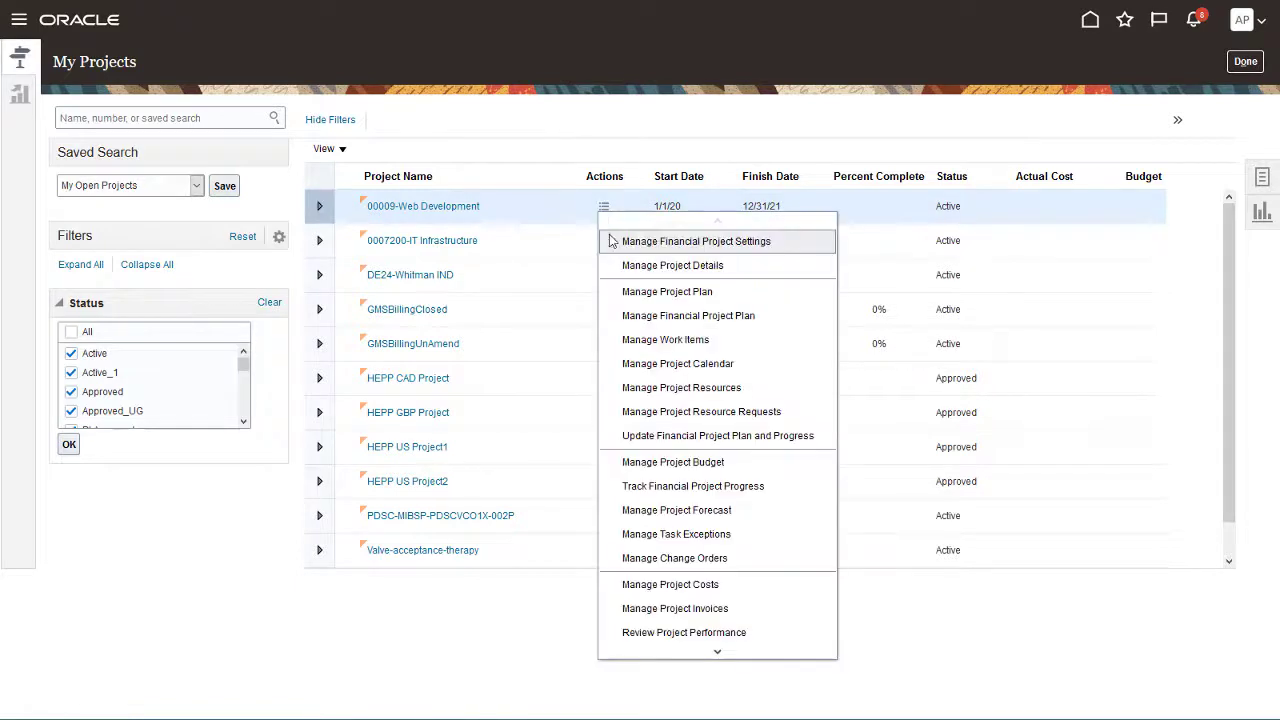
pyautogui.click(657, 465)
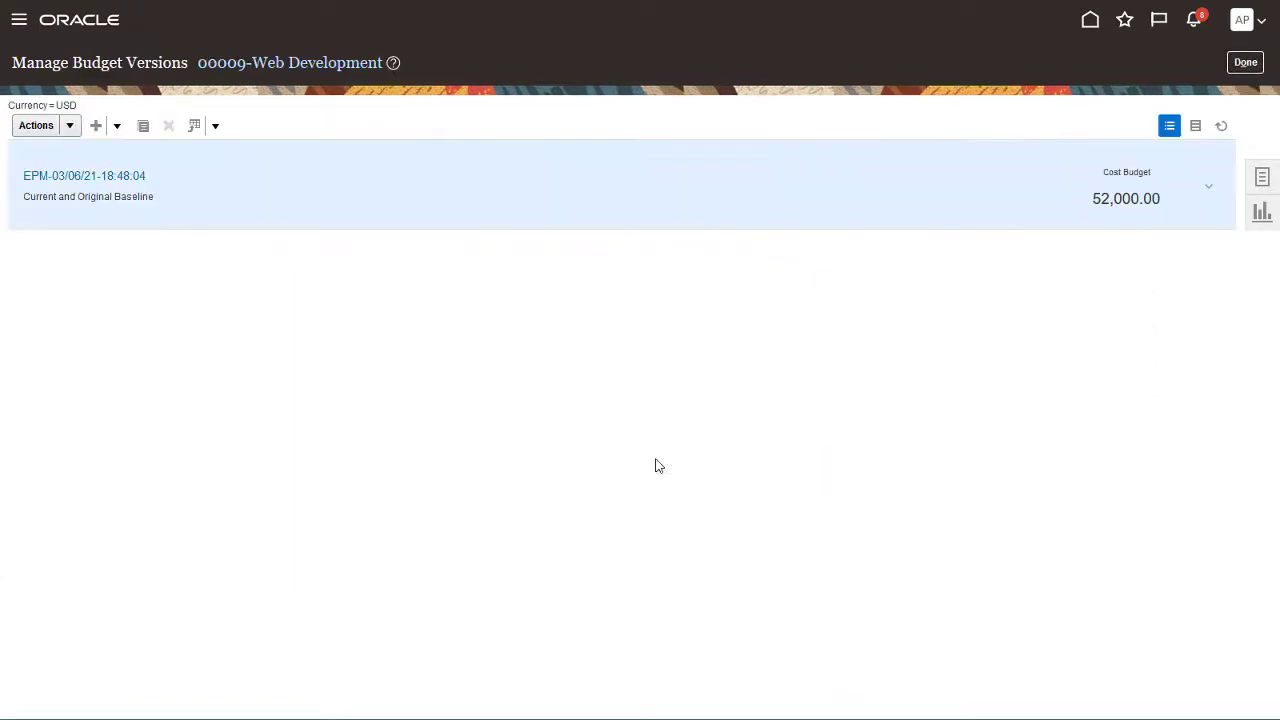
pyautogui.click(100, 176)
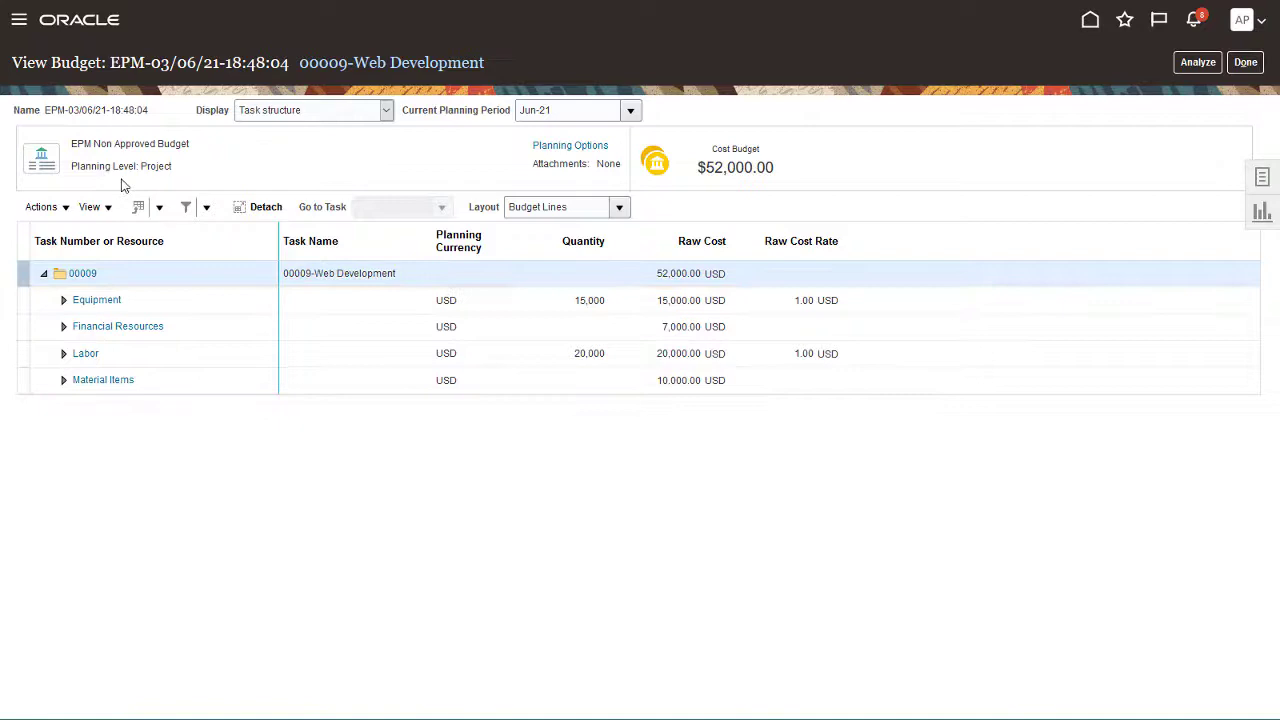
pyautogui.click(1236, 66)
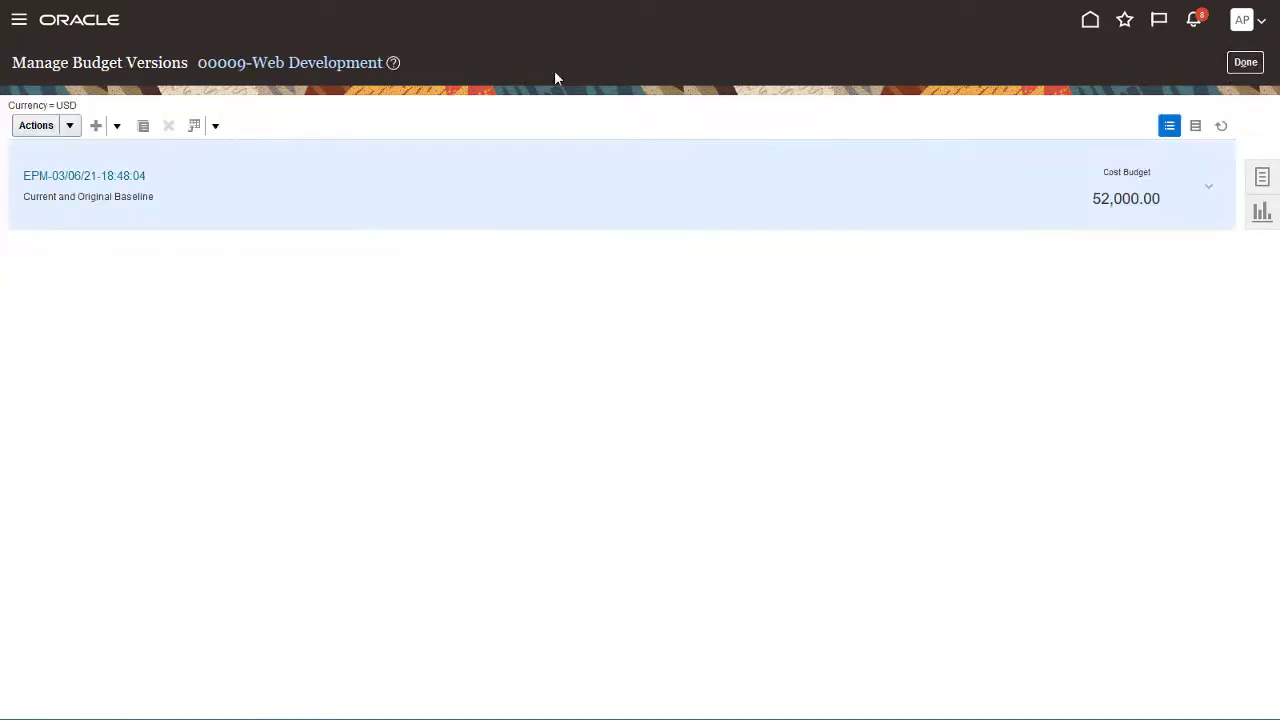
# - Start generating a new budget from another source, named 'Detailed Version'
pyautogui.click(117, 125)
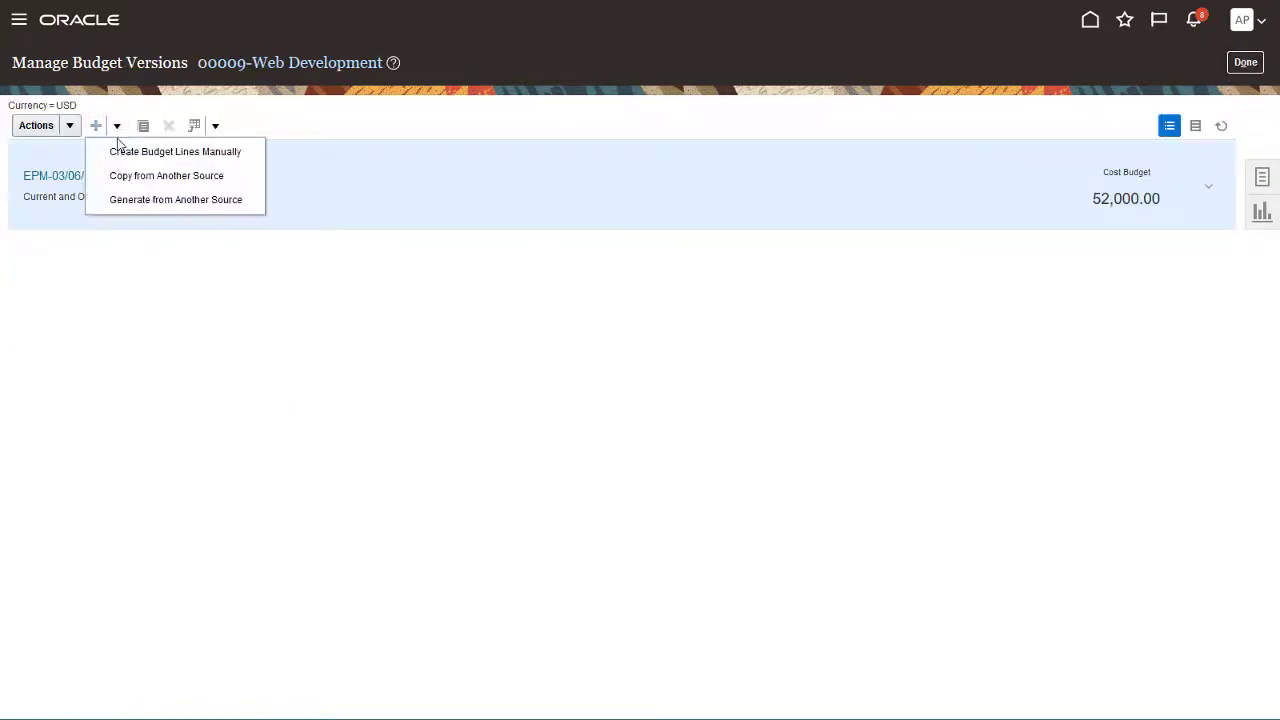
pyautogui.click(126, 201)
pyautogui.moveTo(158, 122); pyautogui.dragTo(113, 121)
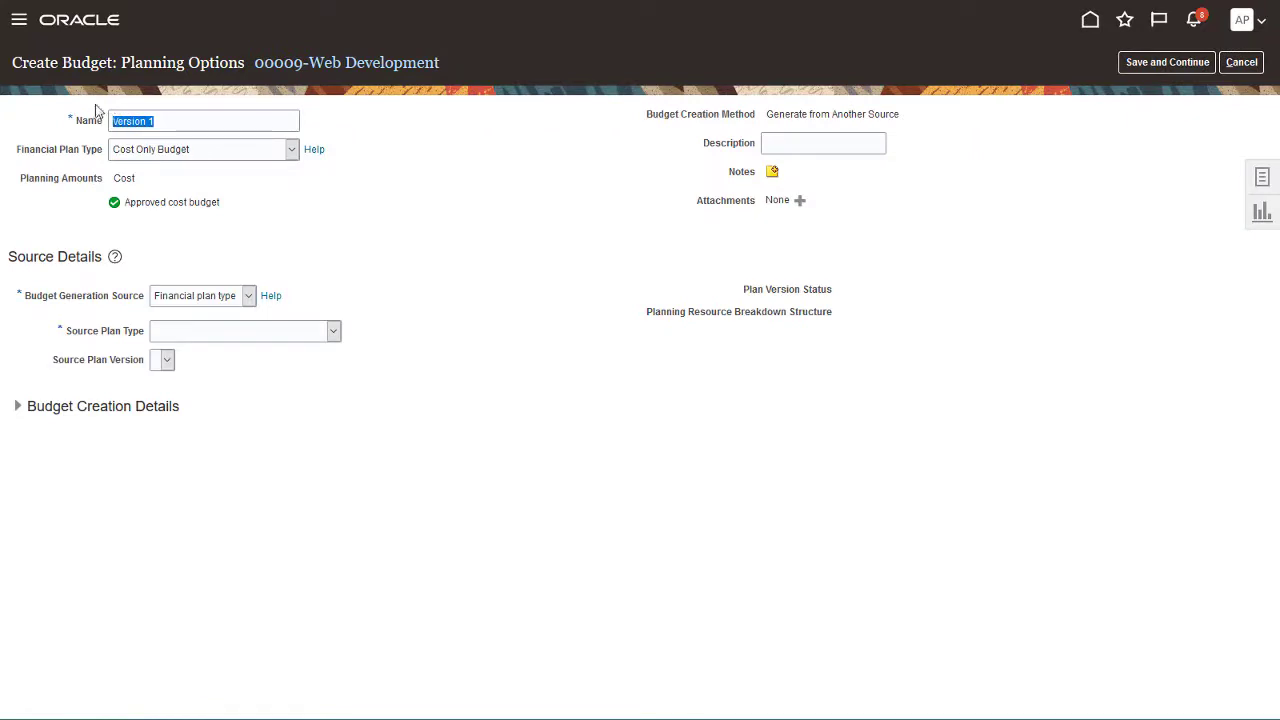
pyautogui.write('Detailed Version')
# - Choose Approved Cost Budget, Project plan type source and Current Working version, then save and expand task 1
pyautogui.click(291, 150)
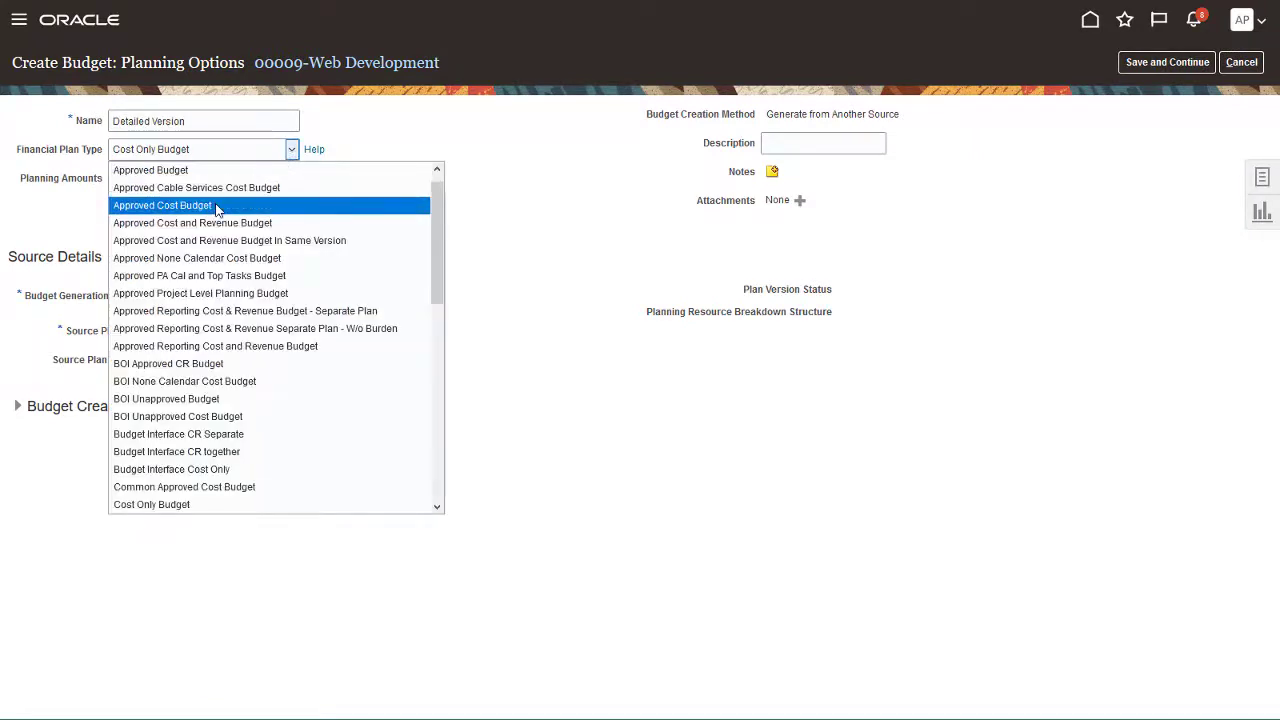
pyautogui.click(216, 205)
pyautogui.click(249, 296)
pyautogui.click(243, 351)
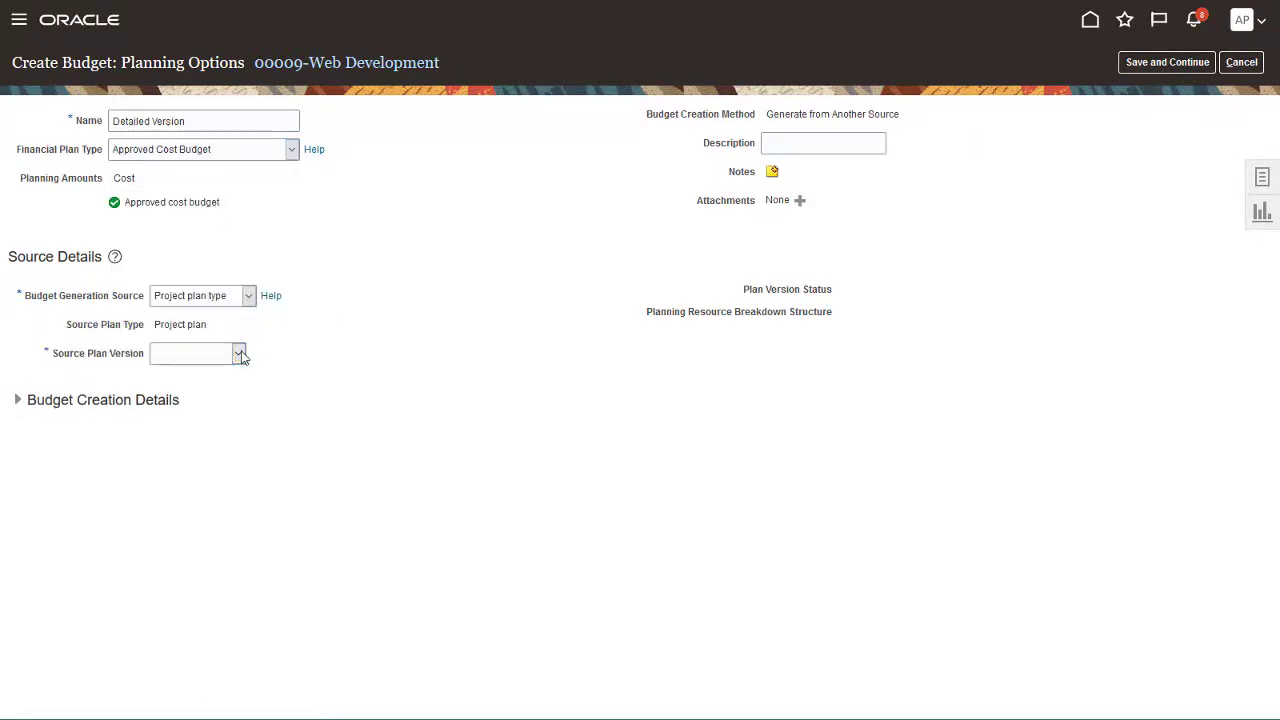
pyautogui.click(239, 354)
pyautogui.click(231, 393)
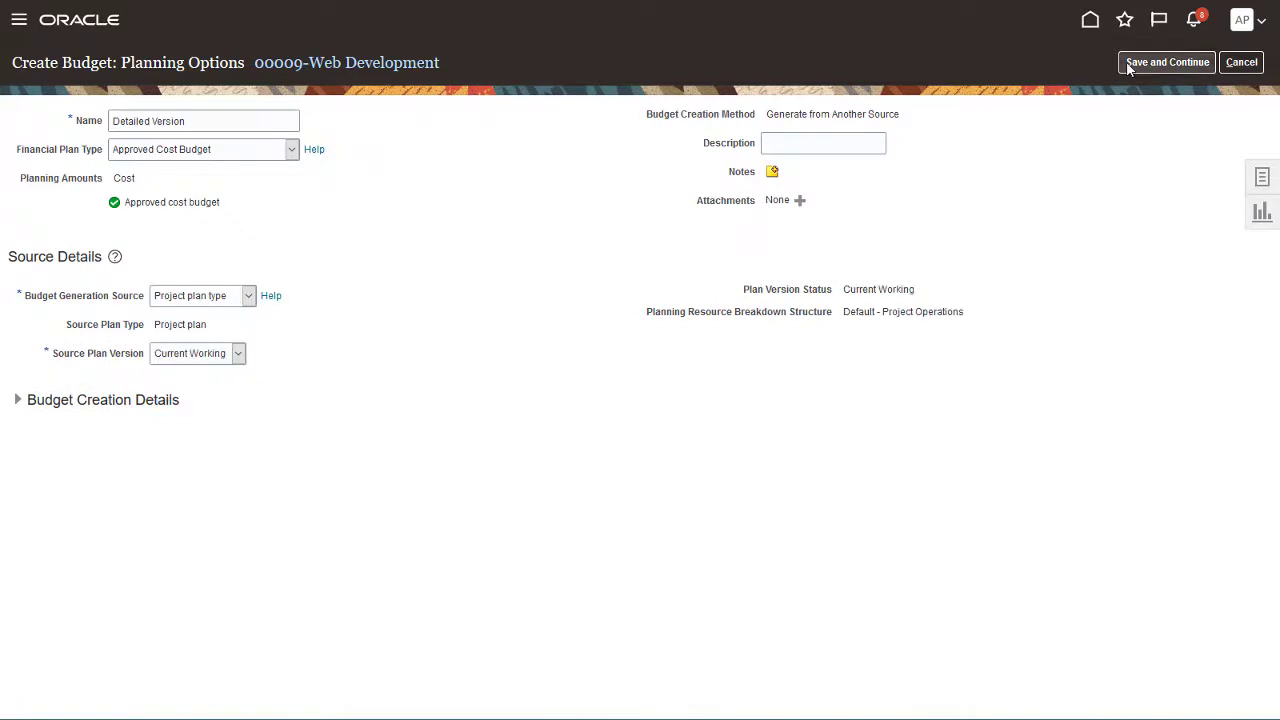
pyautogui.click(1204, 60)
pyautogui.click(63, 300)
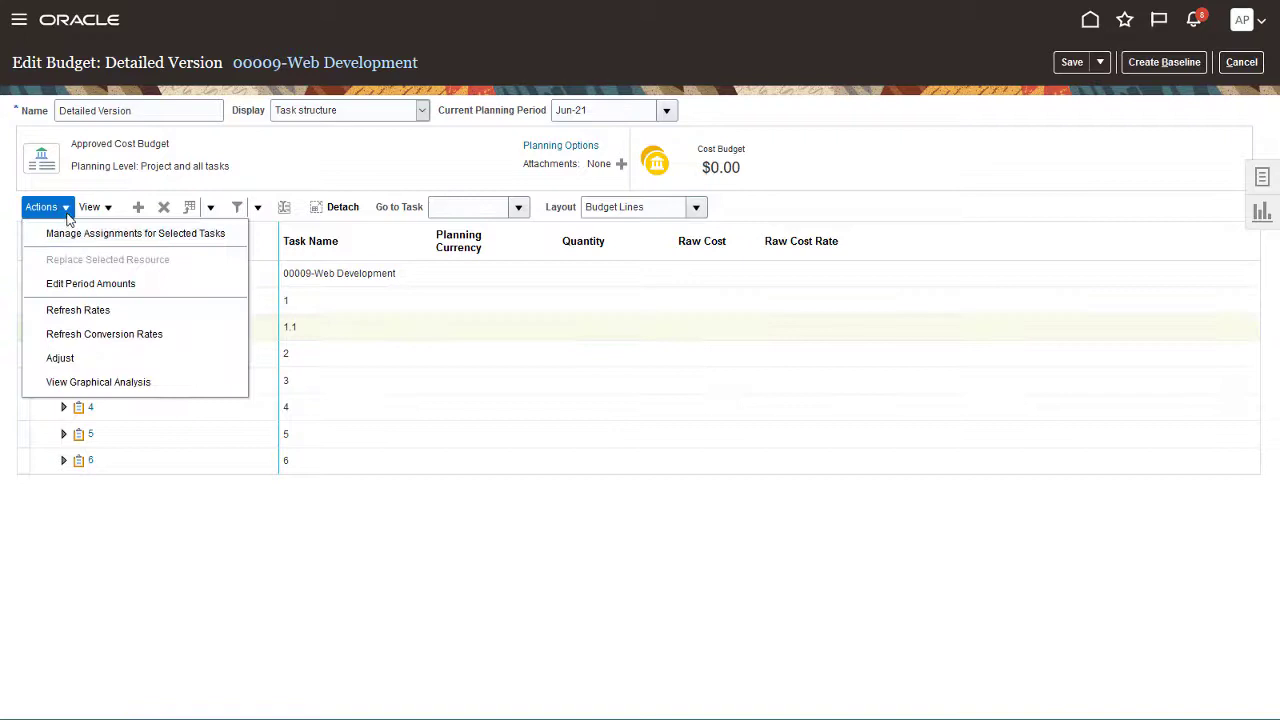
# - Assign 250 hours each of Labor and Equipment to task 1.1
pyautogui.click(72, 236)
pyautogui.click(387, 322)
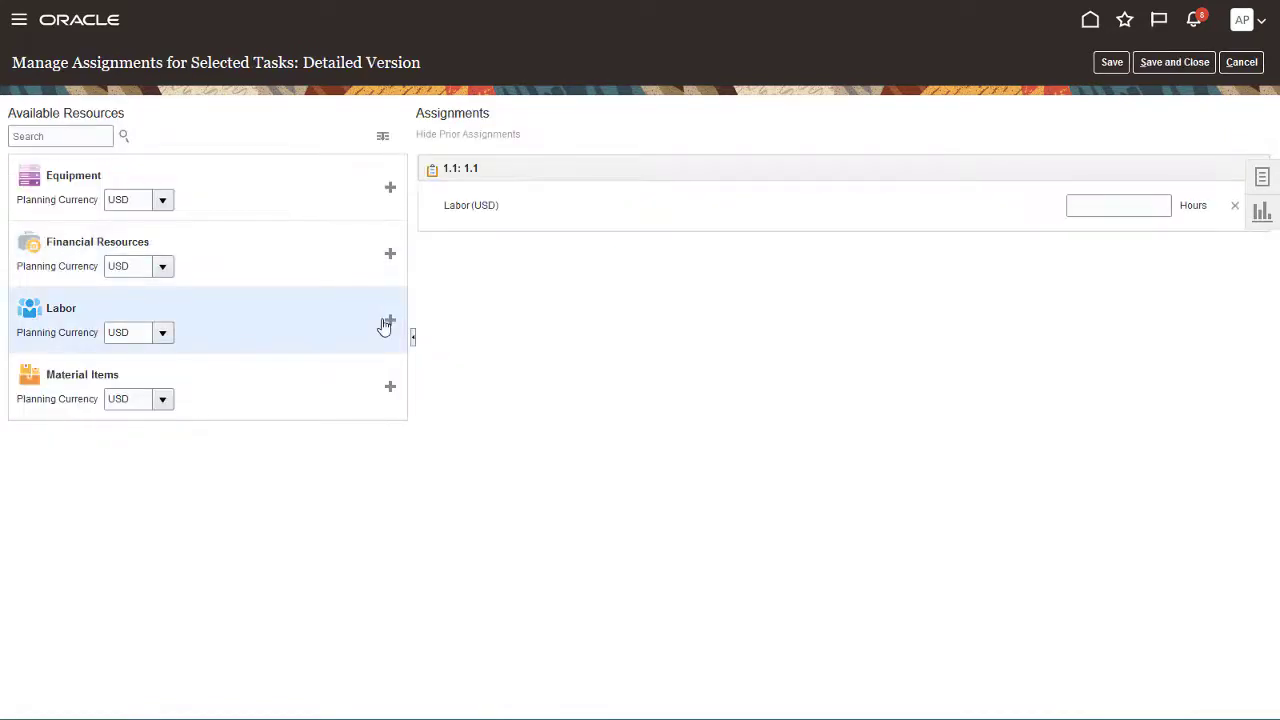
pyautogui.click(1069, 207)
pyautogui.write('250')
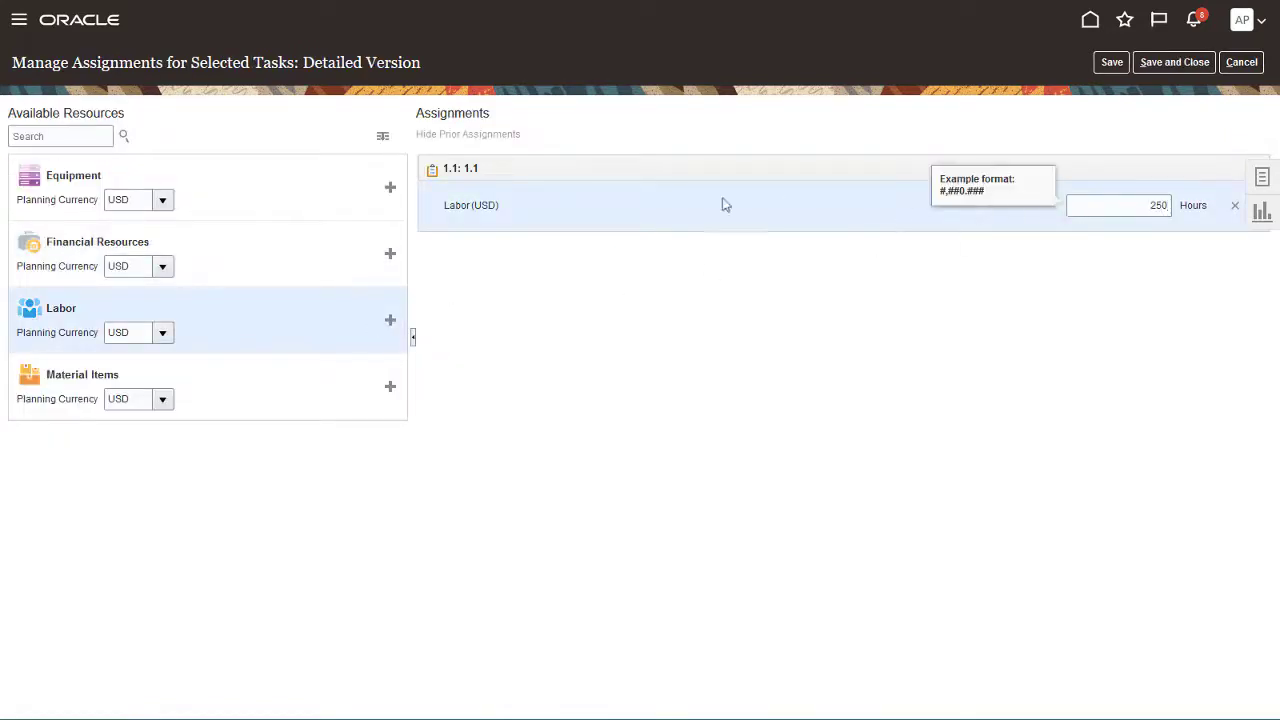
pyautogui.click(1090, 253)
pyautogui.write('250')
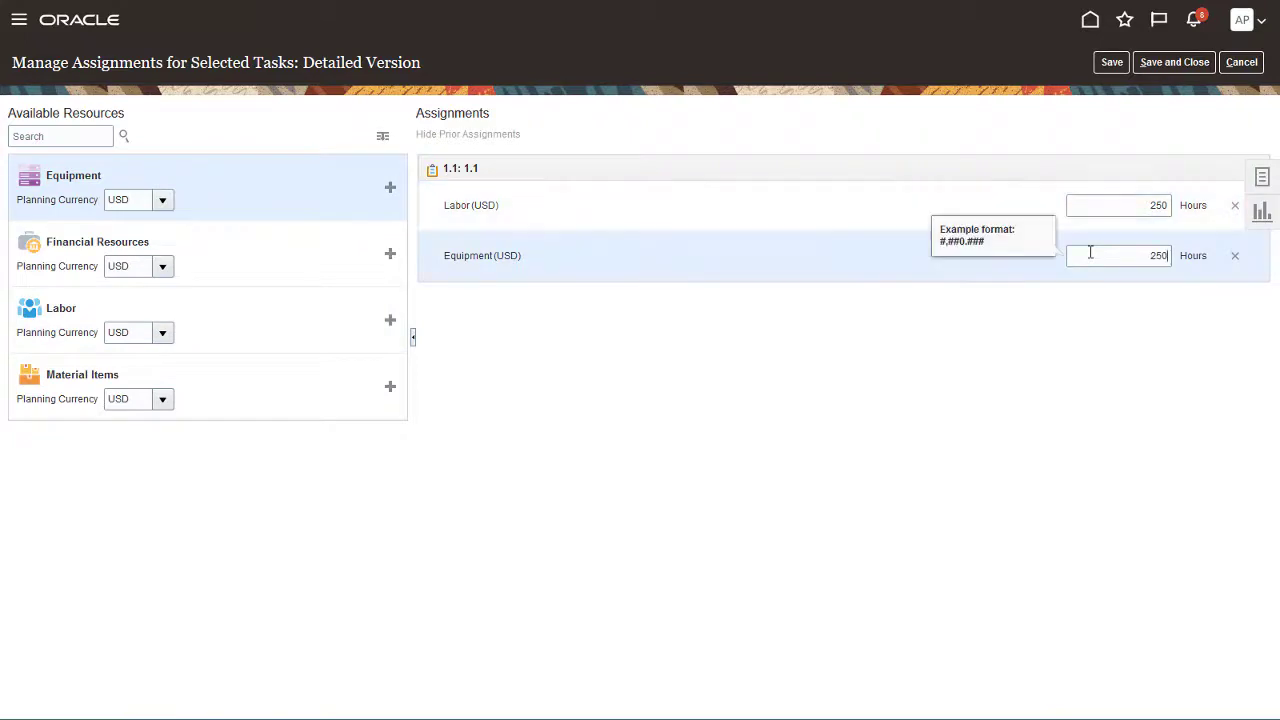
# - Add Financial Resources of 2000 and Material Items of 6000 to task 1.1 and save
pyautogui.click(390, 253)
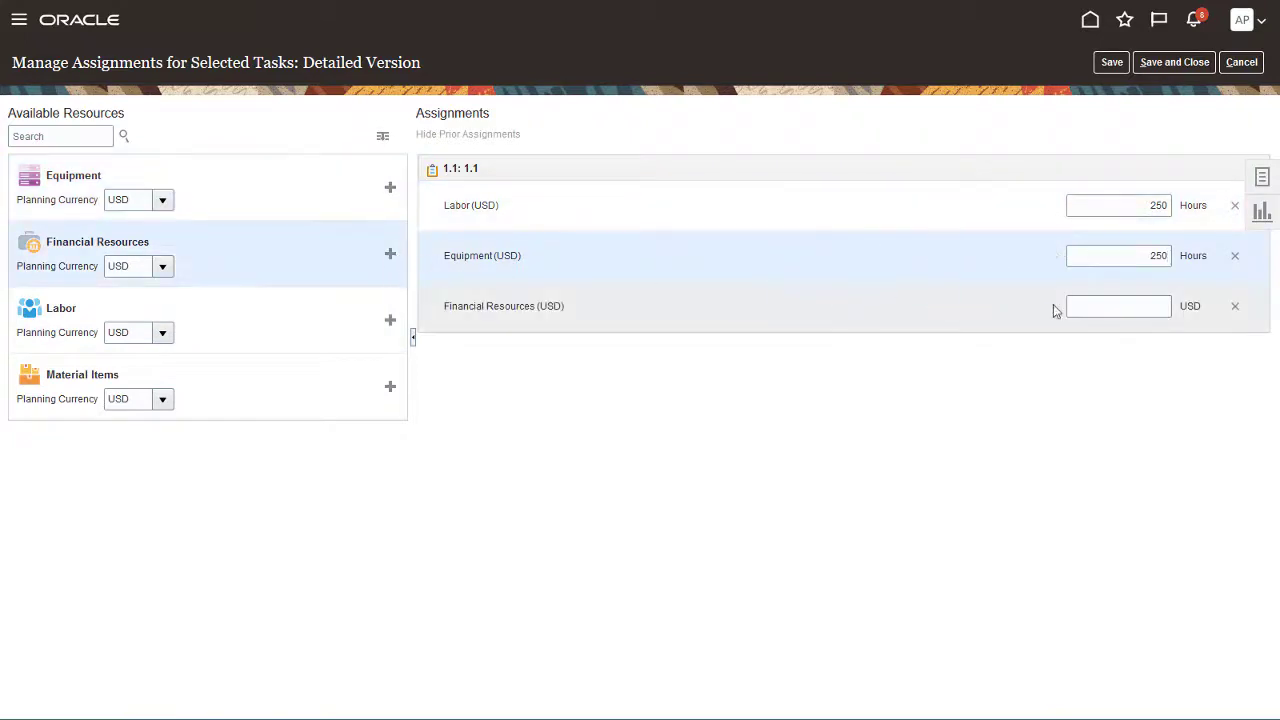
pyautogui.click(1053, 306)
pyautogui.write('2000')
pyautogui.click(390, 386)
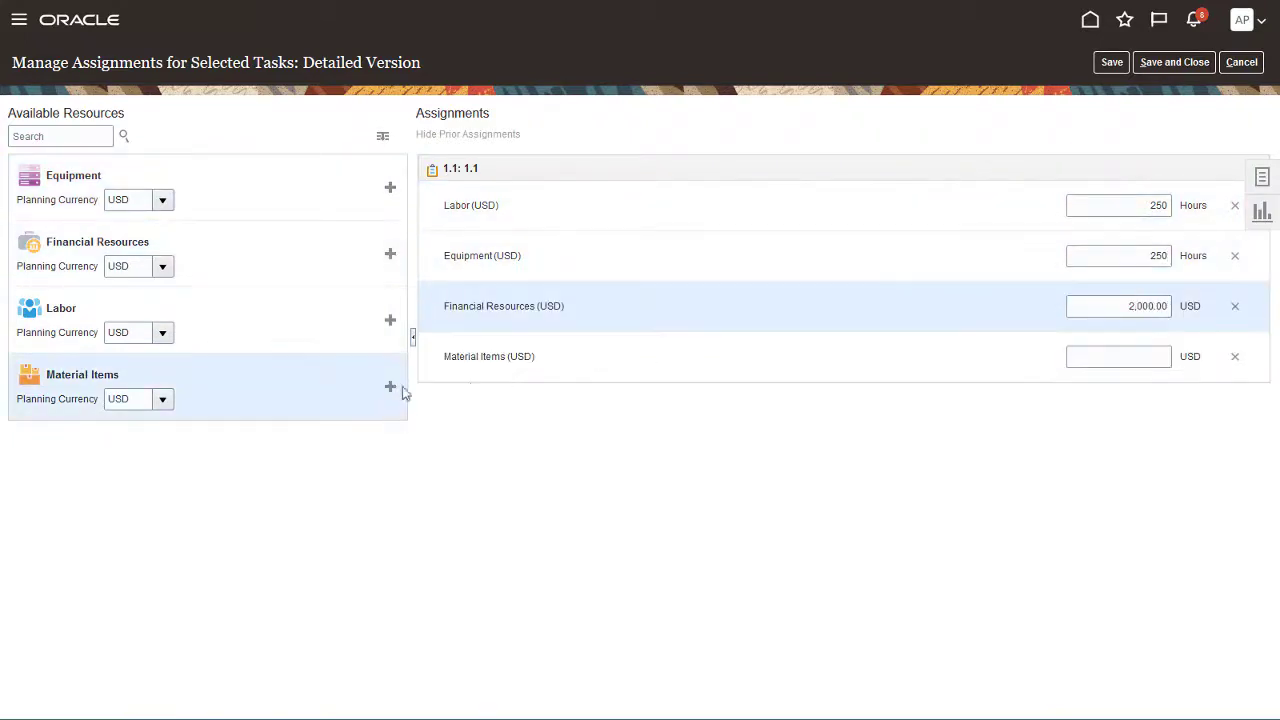
pyautogui.click(1088, 357)
pyautogui.write('6000')
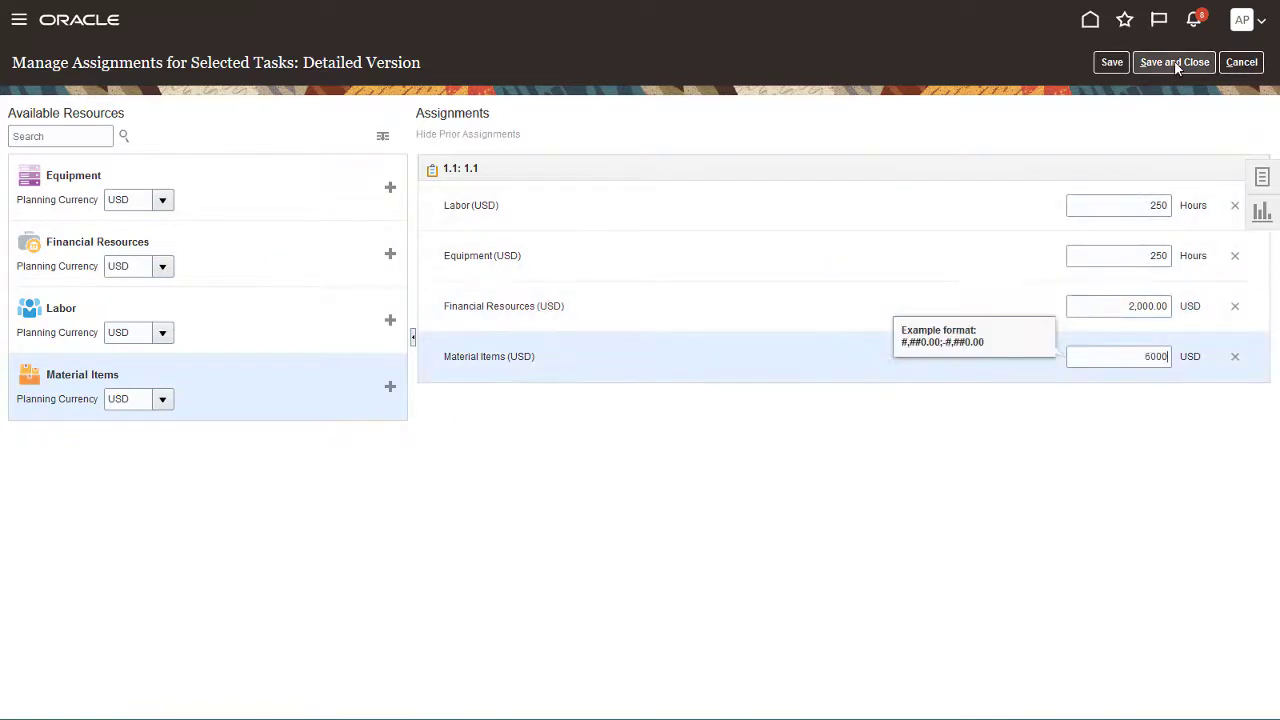
pyautogui.click(1174, 62)
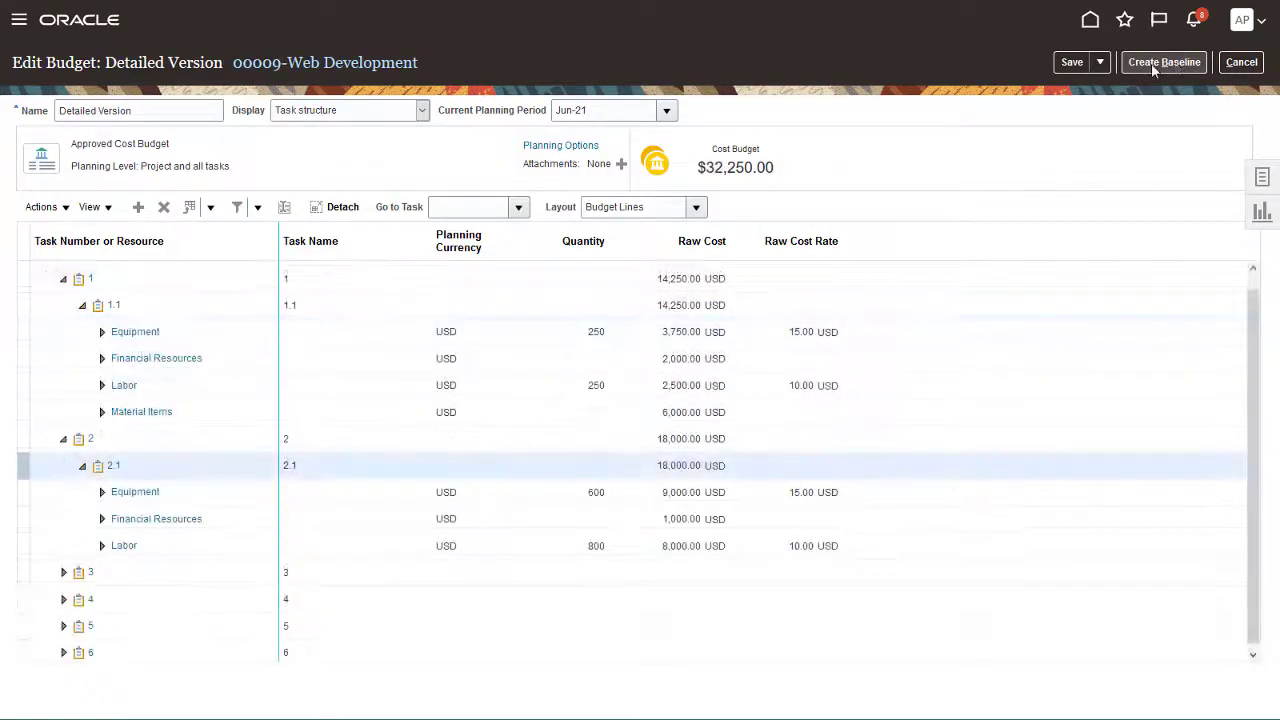
# - Save and close the Detailed Version budget
pyautogui.click(1100, 62)
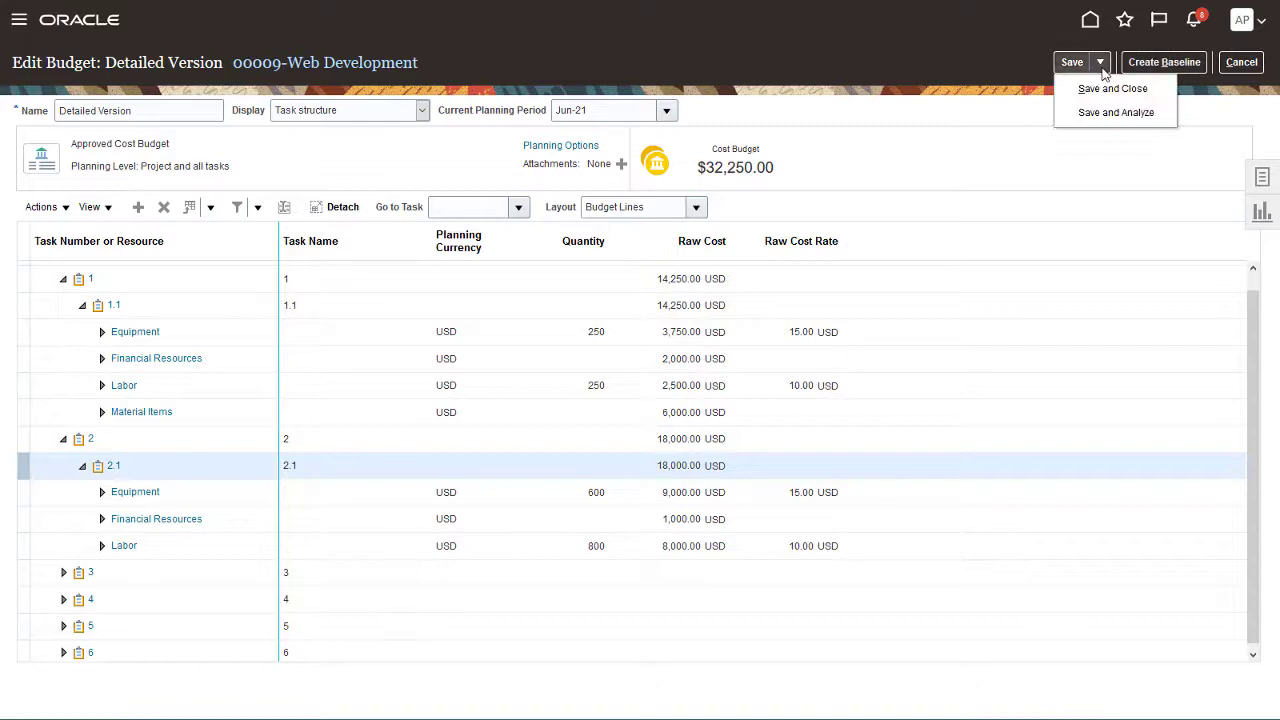
pyautogui.click(1113, 90)
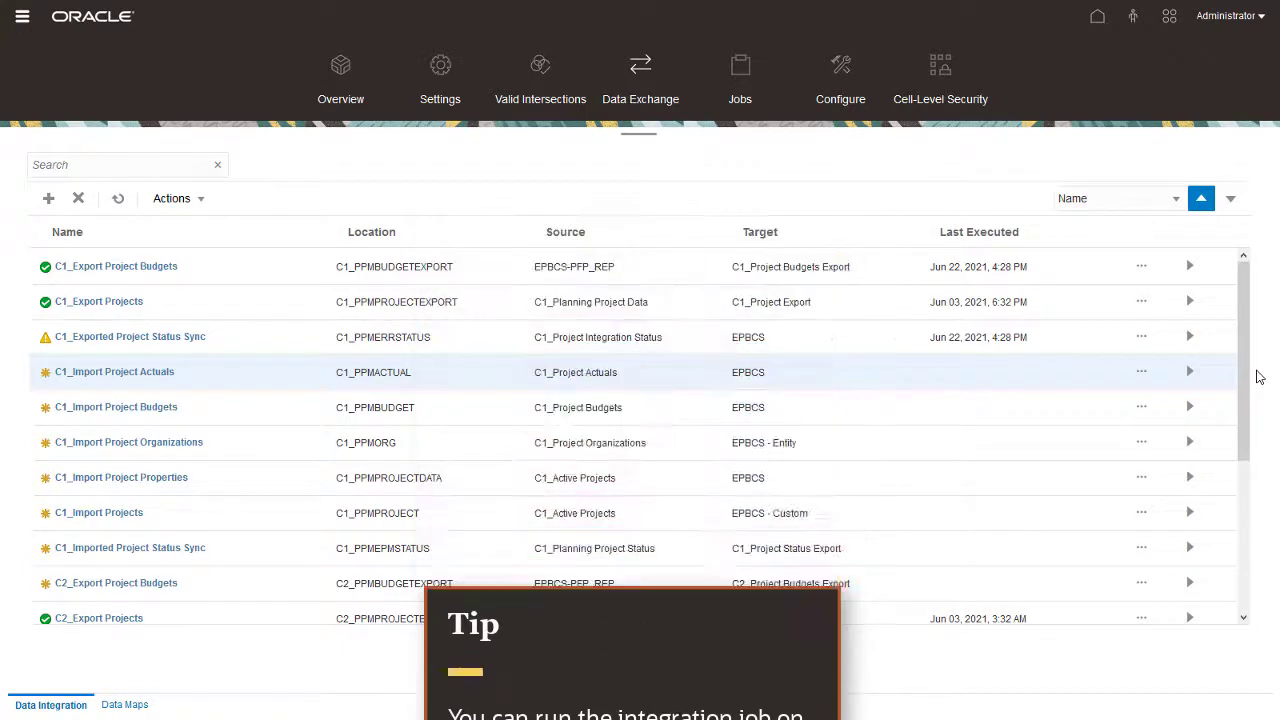
# - Run C1_Import Project Actuals from Jan-21 to May-21, then go back to the EPM home page
pyautogui.click(1192, 371)
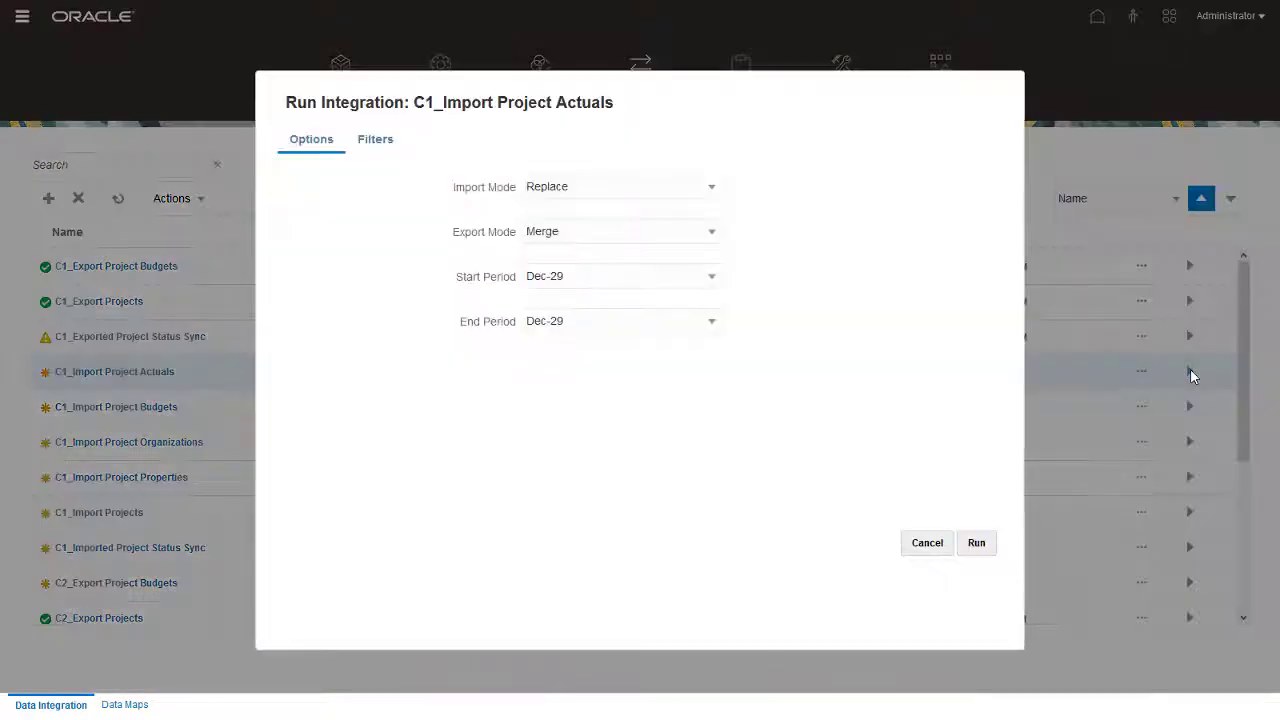
pyautogui.click(588, 284)
pyautogui.write('Jan-21')
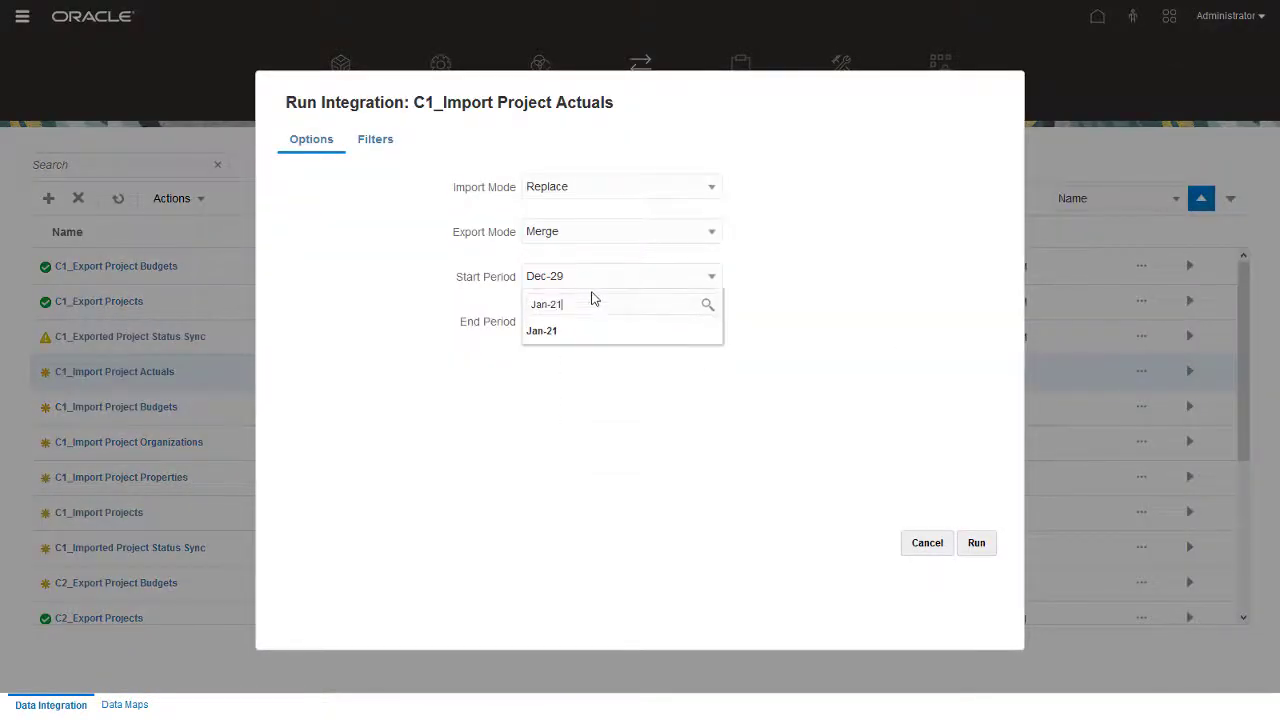
pyautogui.click(594, 329)
pyautogui.click(592, 331)
pyautogui.write('May-21')
pyautogui.click(569, 376)
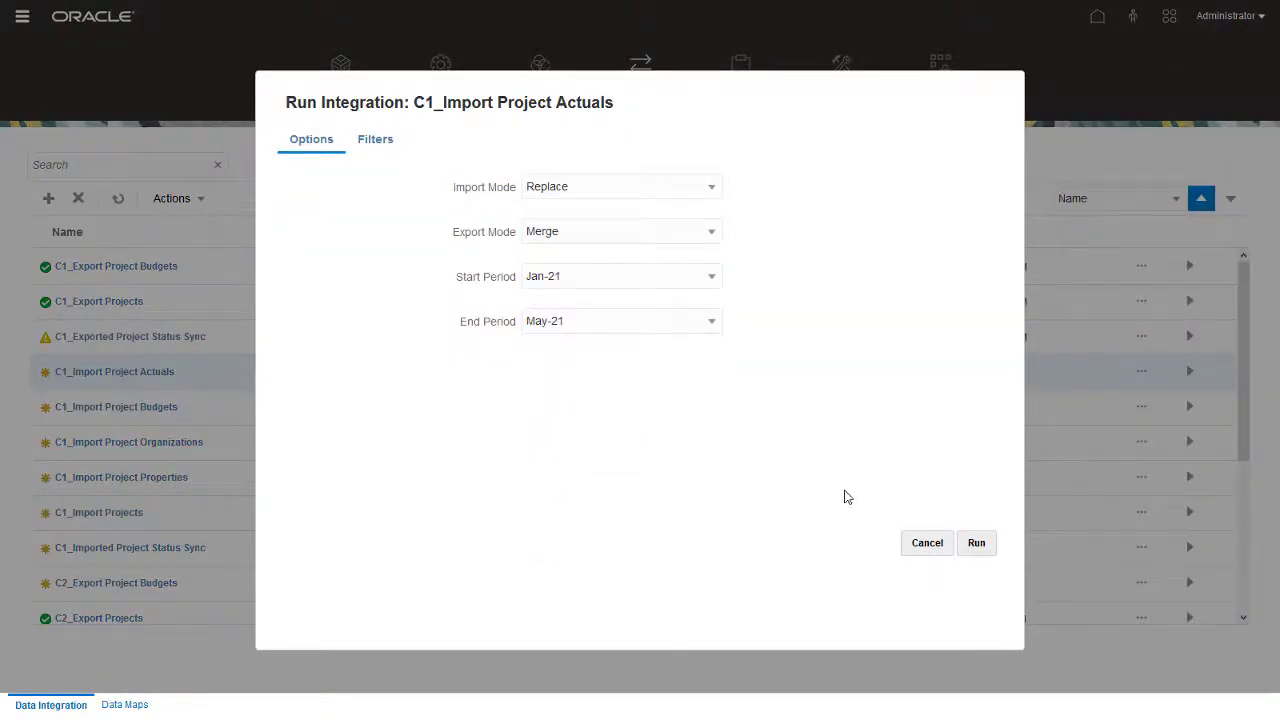
pyautogui.click(975, 545)
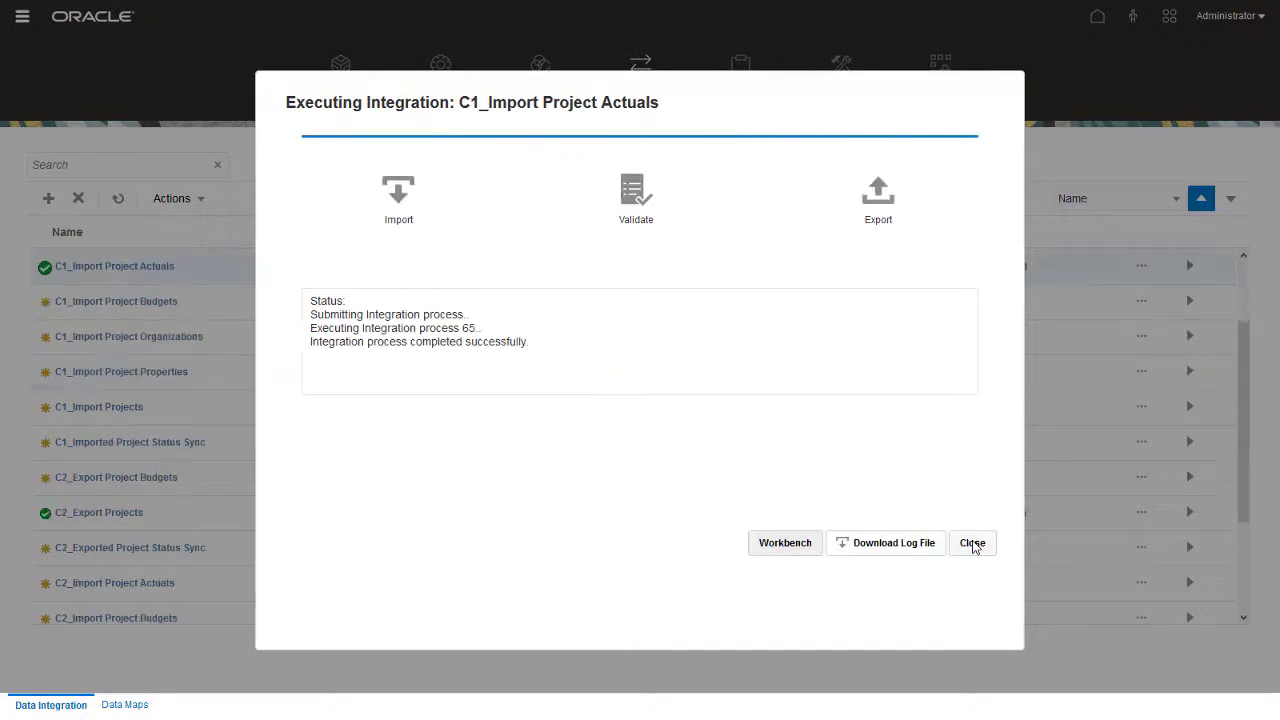
pyautogui.click(972, 543)
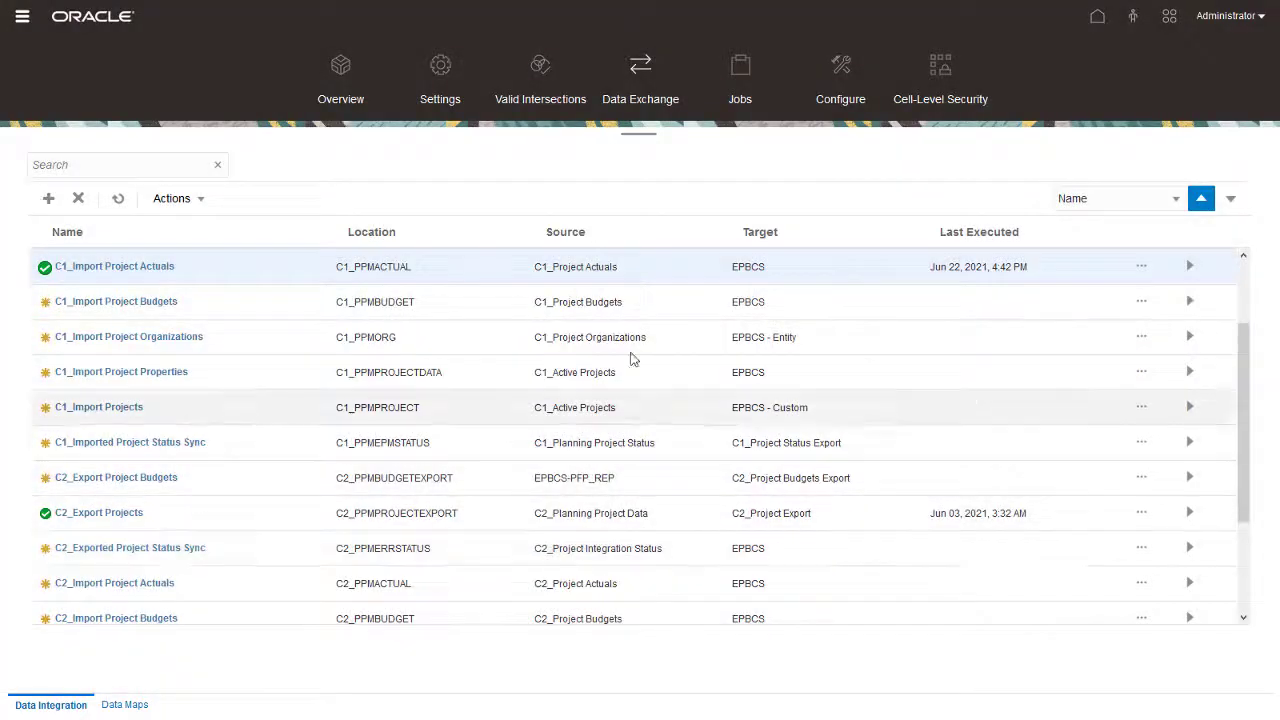
pyautogui.click(122, 27)
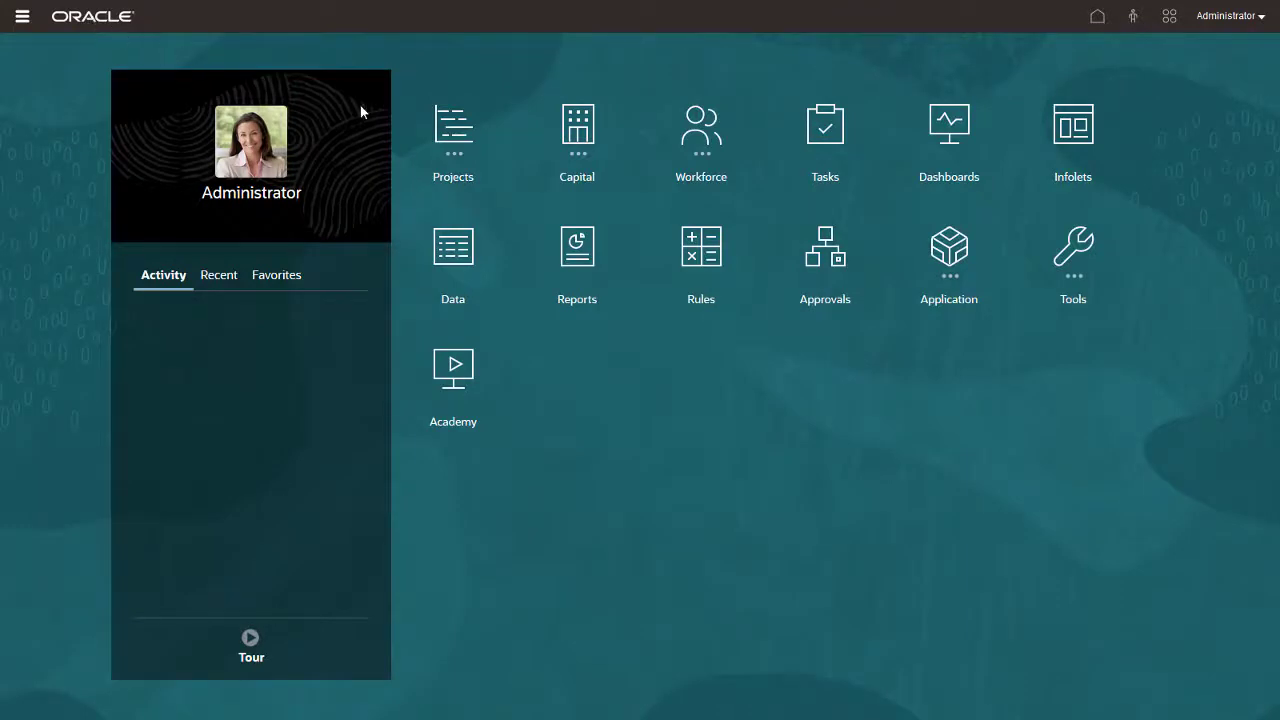
# - Open the Project Expense form under Projects > Expense > Review and Adjust Expenses
pyautogui.click(445, 130)
pyautogui.click(564, 228)
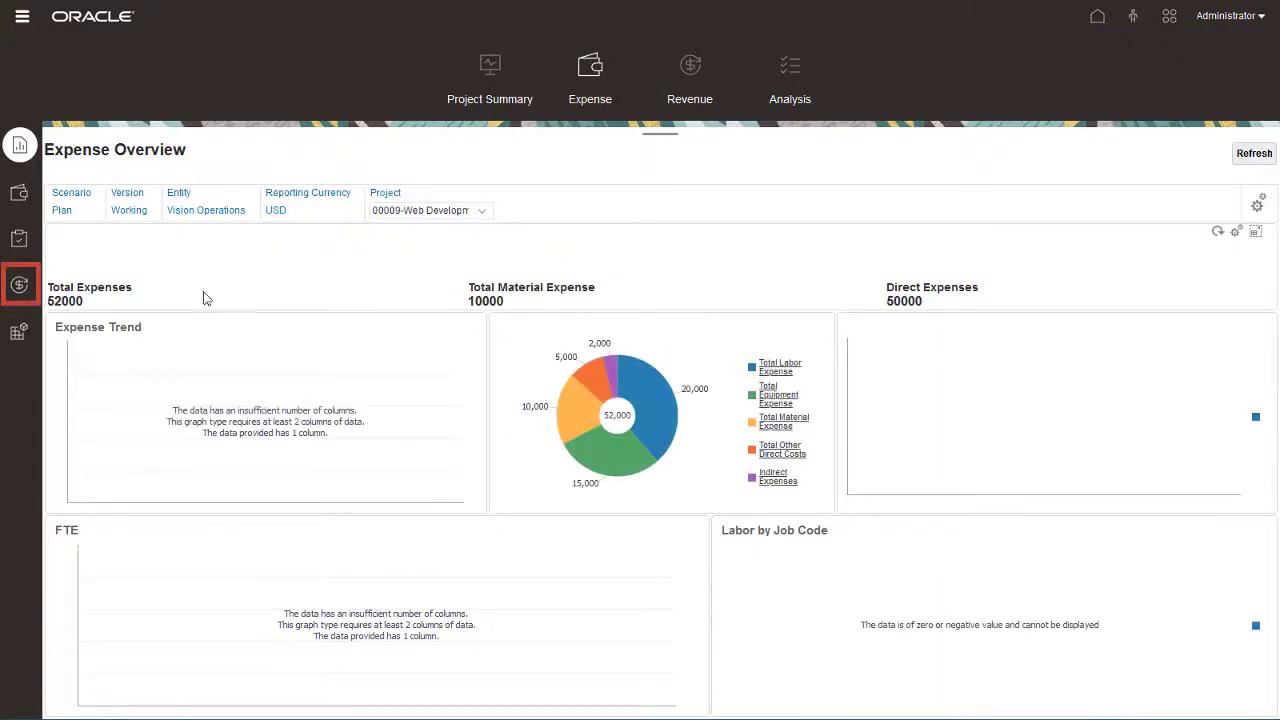
pyautogui.click(19, 284)
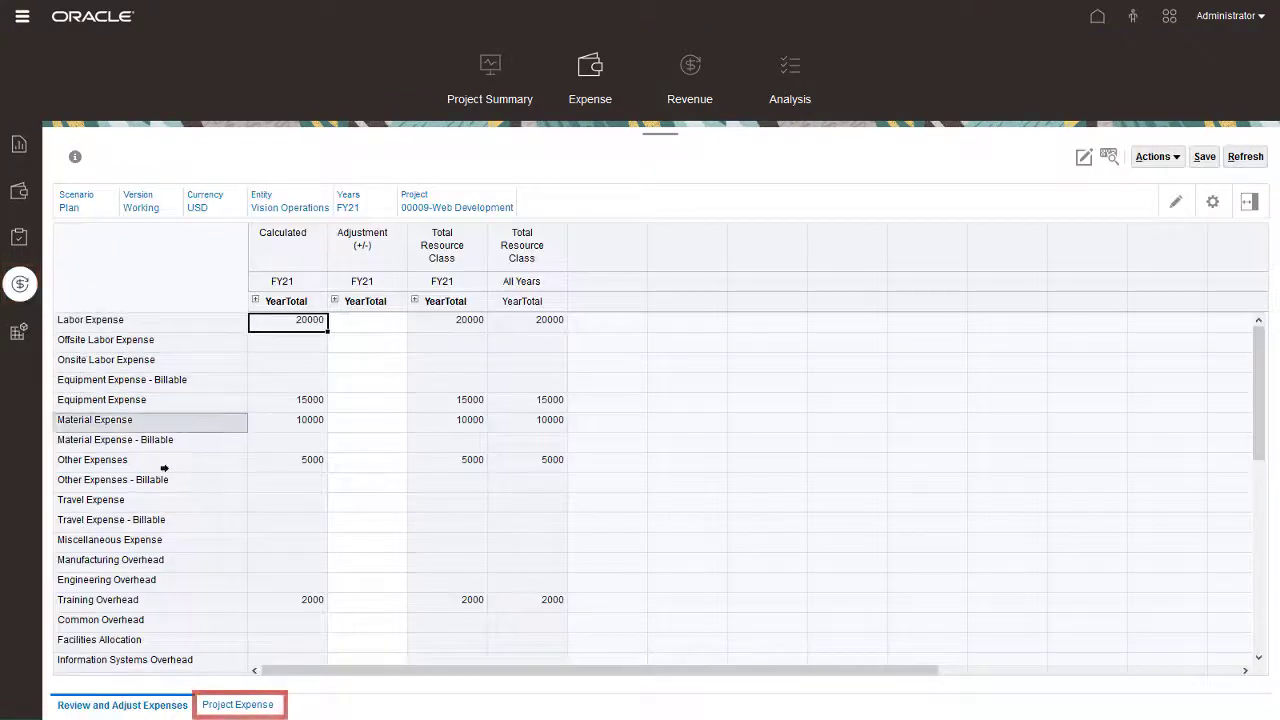
pyautogui.click(230, 705)
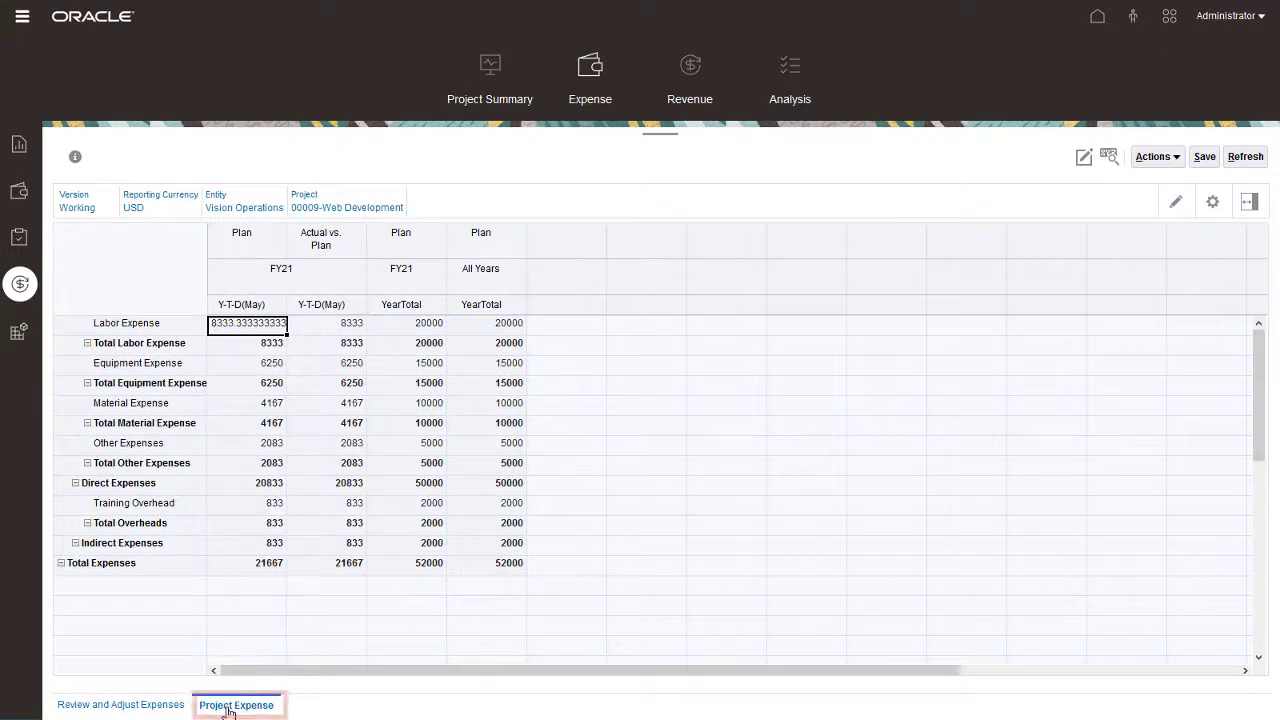
# - Launch the Calculate Currencies - Total Project Expenses business rule from the form's actions
pyautogui.click(1158, 157)
pyautogui.click(1062, 282)
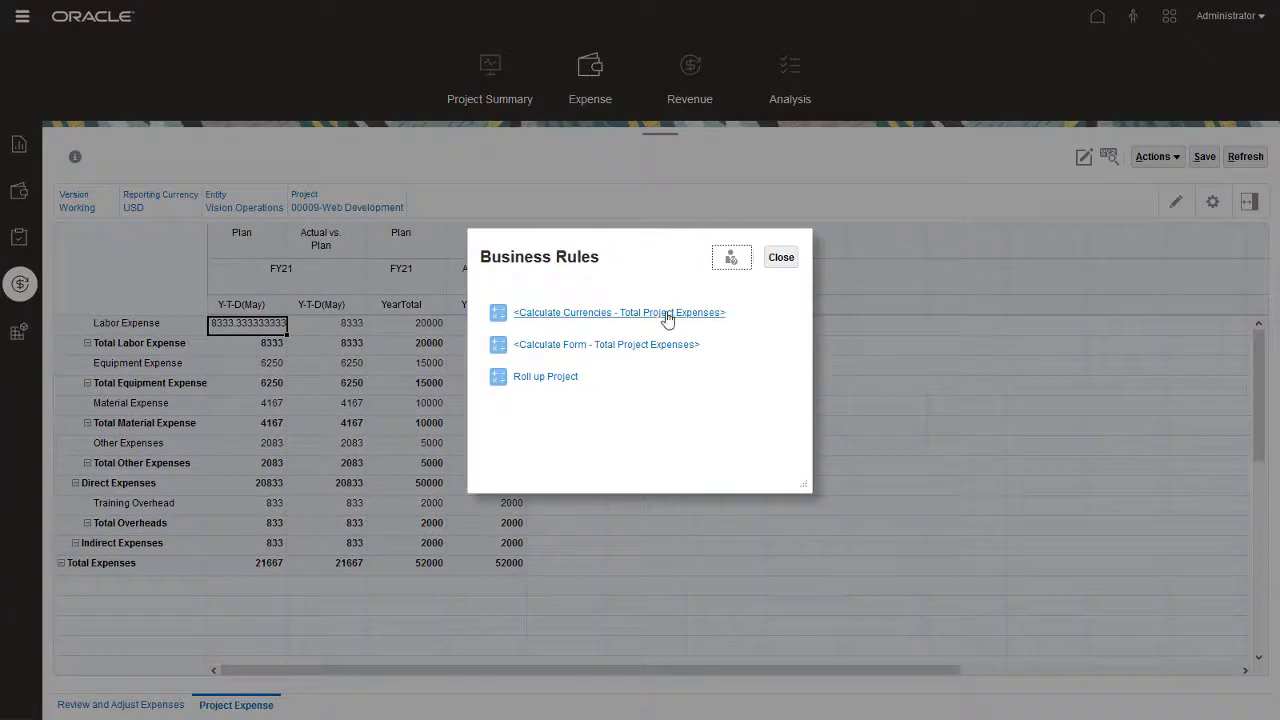
pyautogui.click(668, 314)
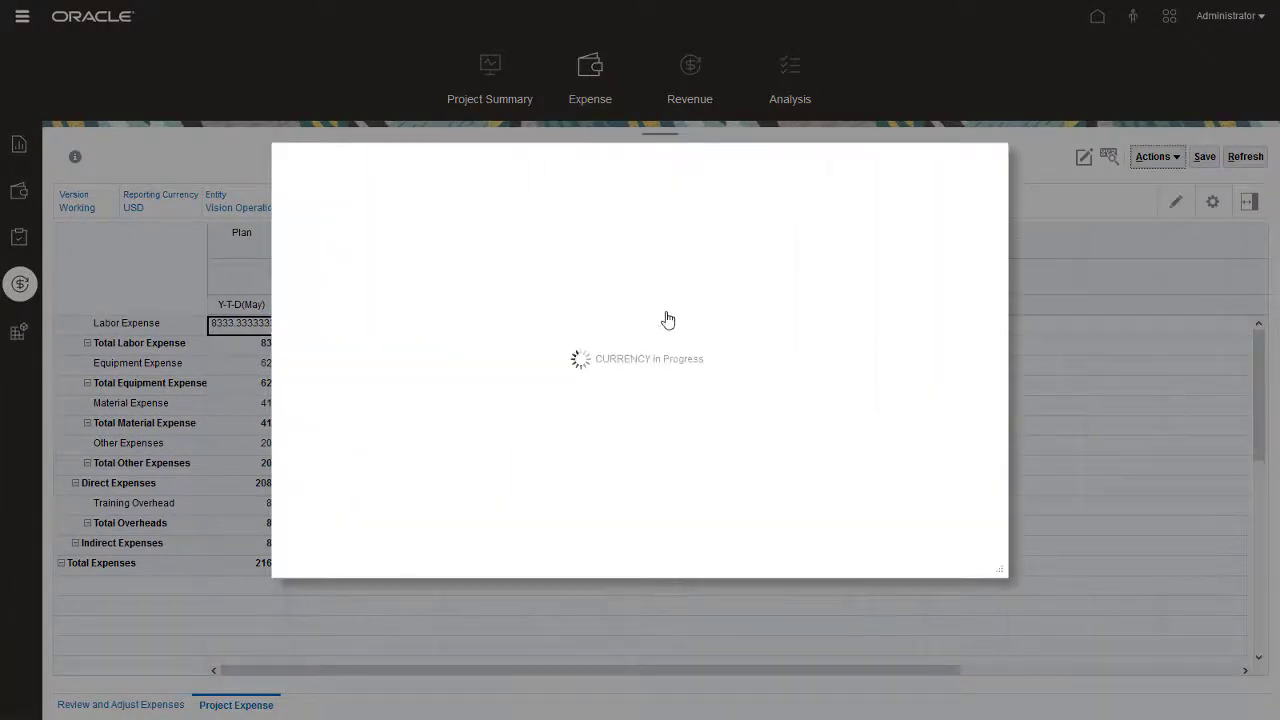